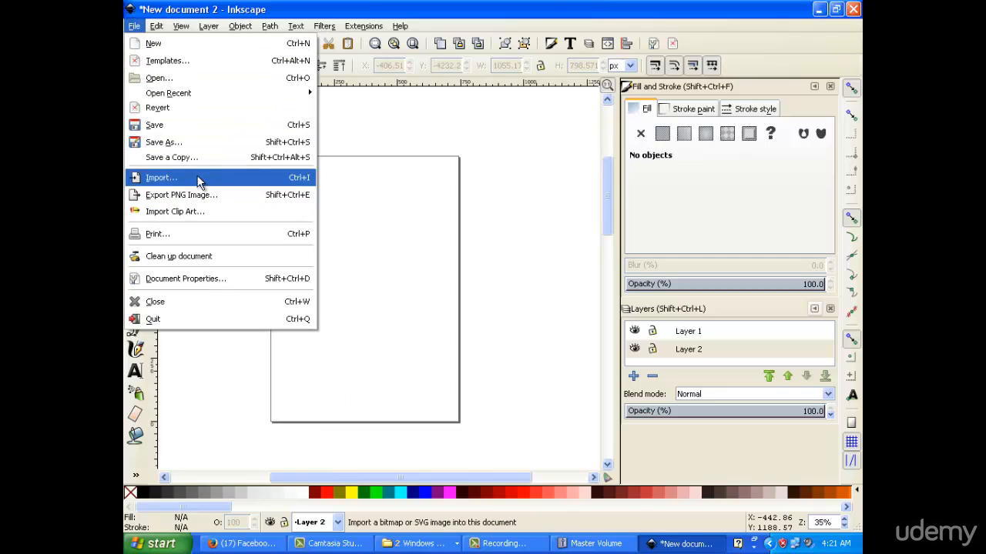
Import the 240 × 320 stone Jizo statue photo as an embedded image, browsing All Images as thumbnails
click(455, 54)
click(466, 69)
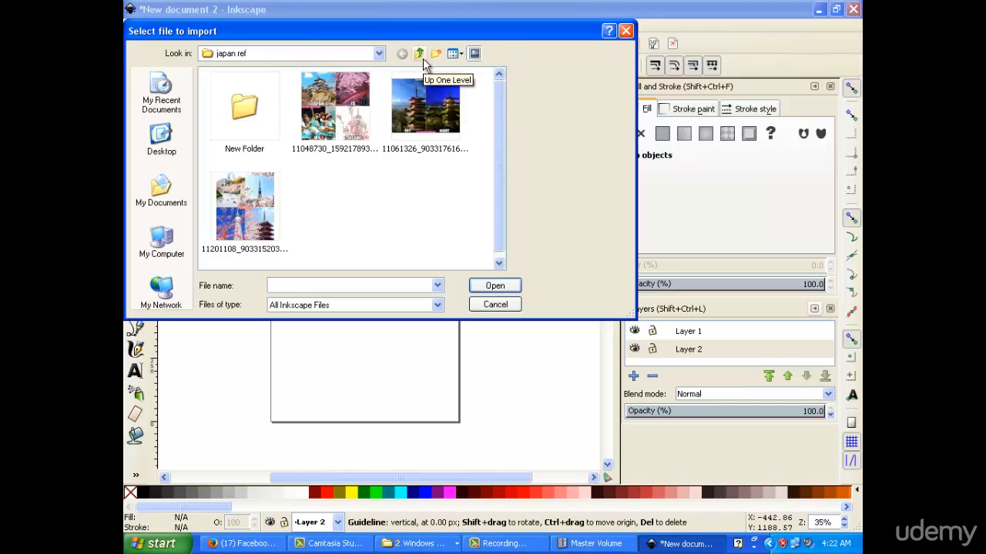
click(435, 305)
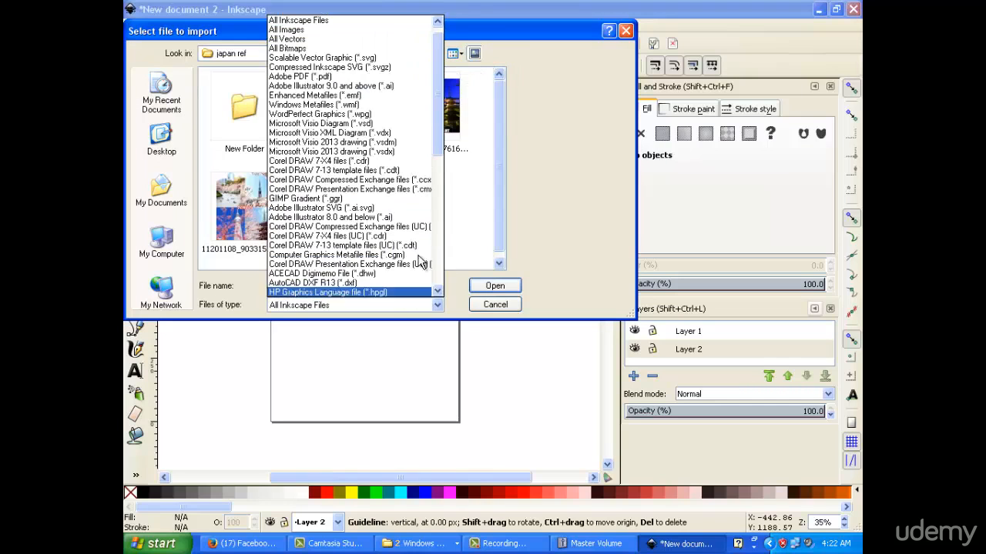
click(402, 34)
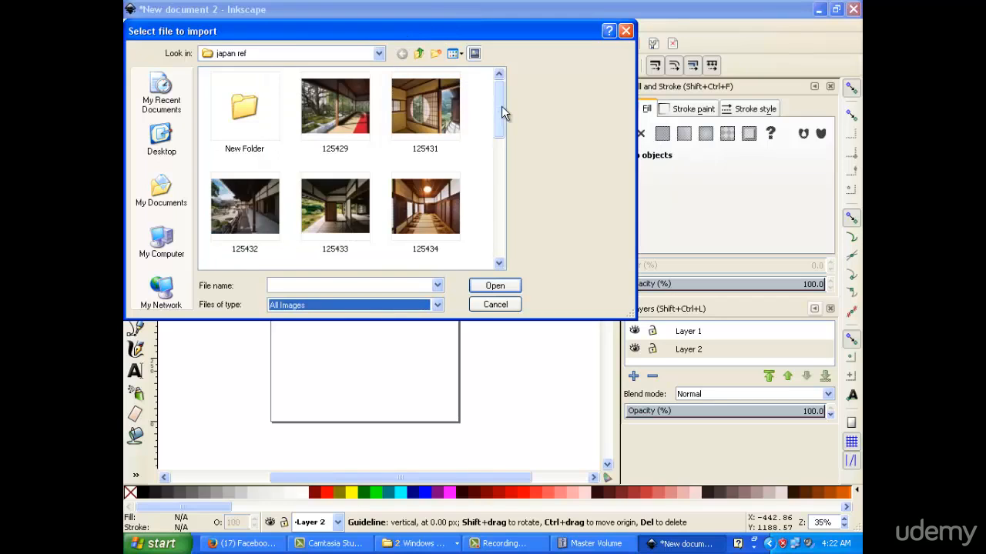
drag(501, 110, 499, 172)
click(421, 112)
click(495, 285)
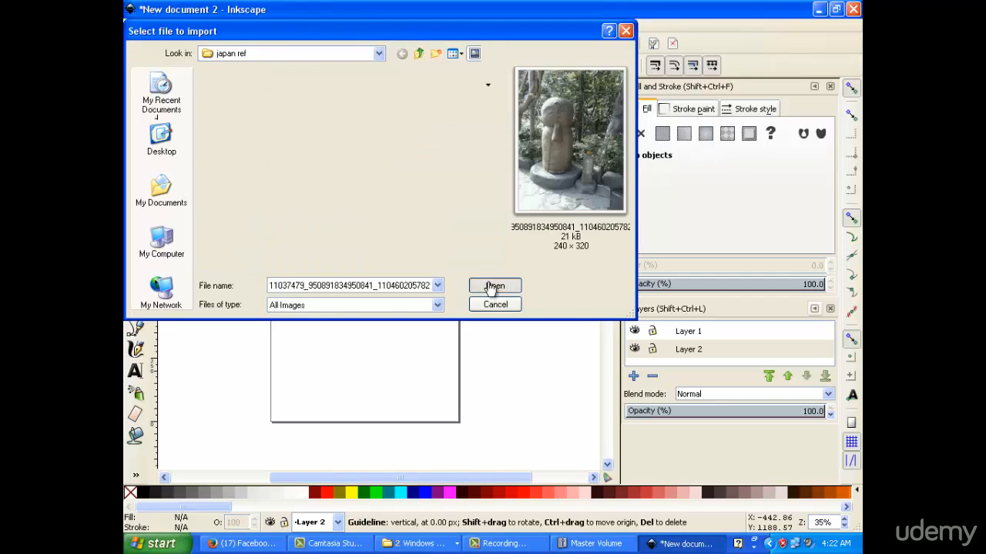
click(565, 373)
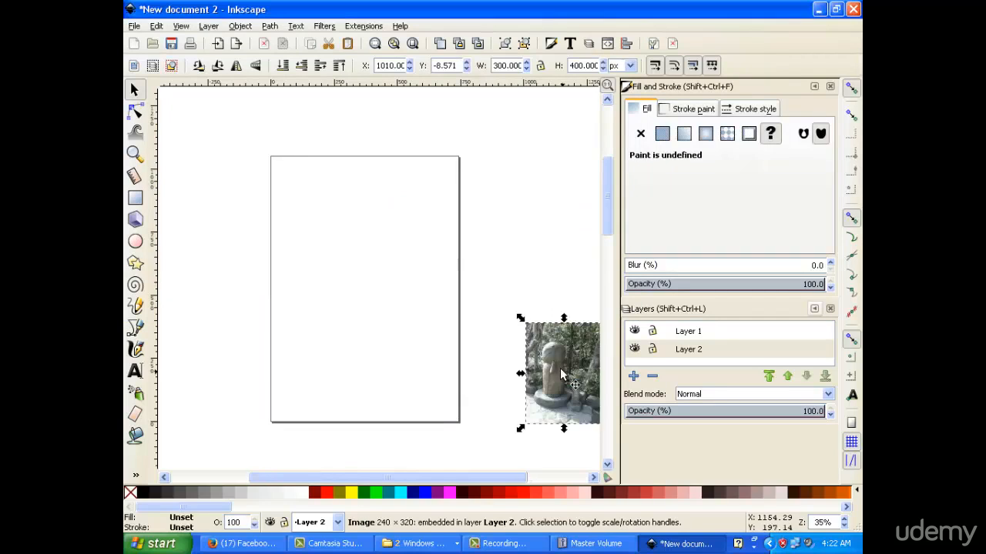
Move the statue photo onto the page, line it up, and zoom in to 70%
drag(468, 312, 266, 161)
drag(314, 224, 316, 224)
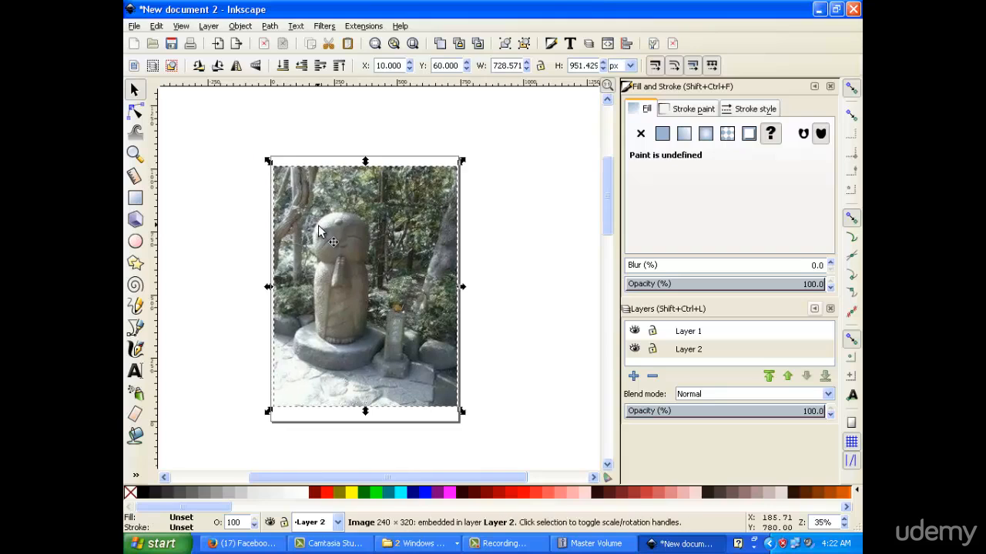
key(plus)
key(plus)
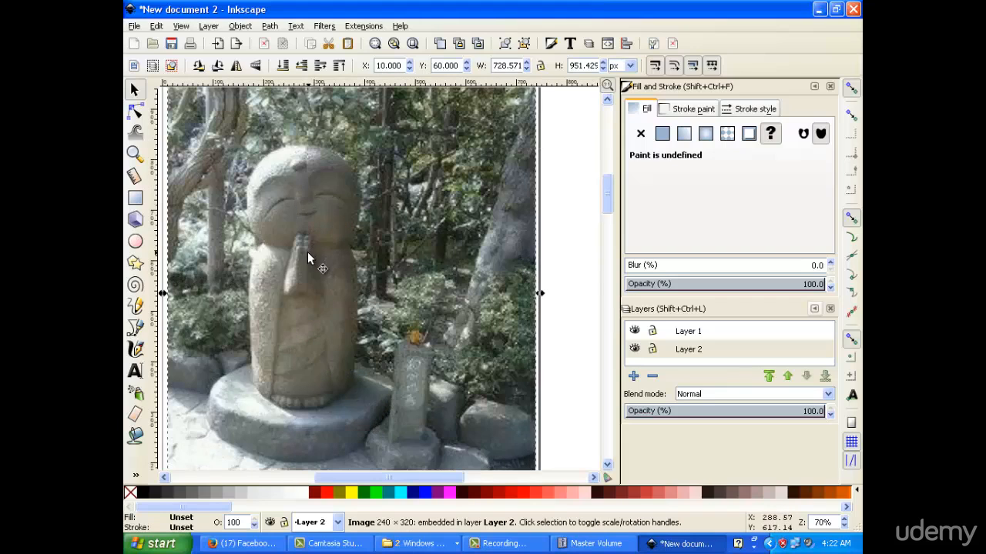
With the Bezier tool, start an outline from the statue's lower left up to its shoulder
click(135, 112)
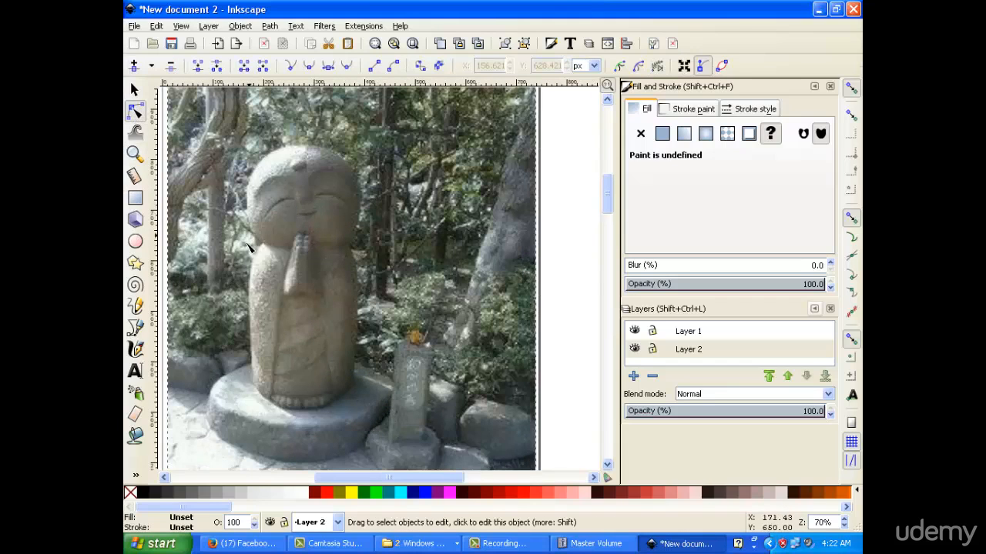
click(134, 327)
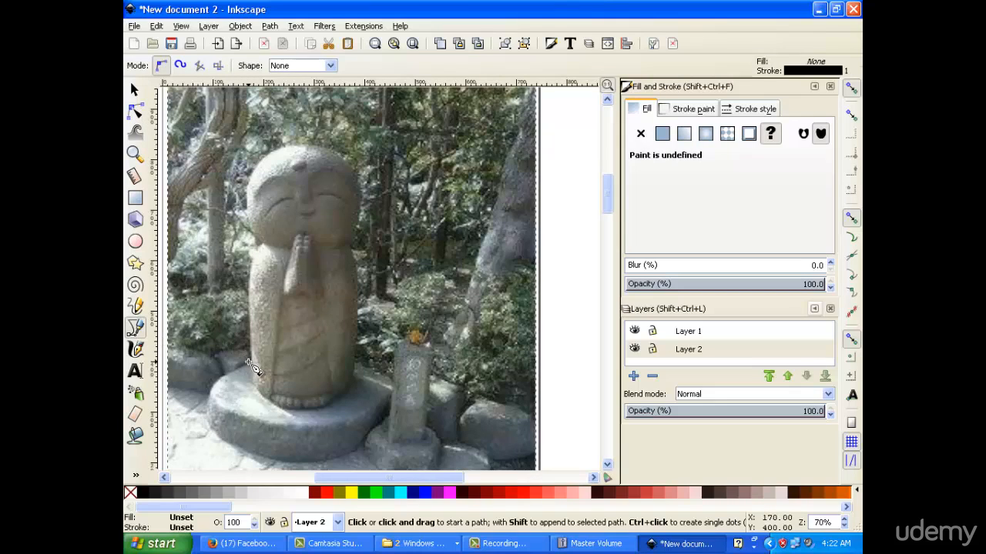
click(250, 360)
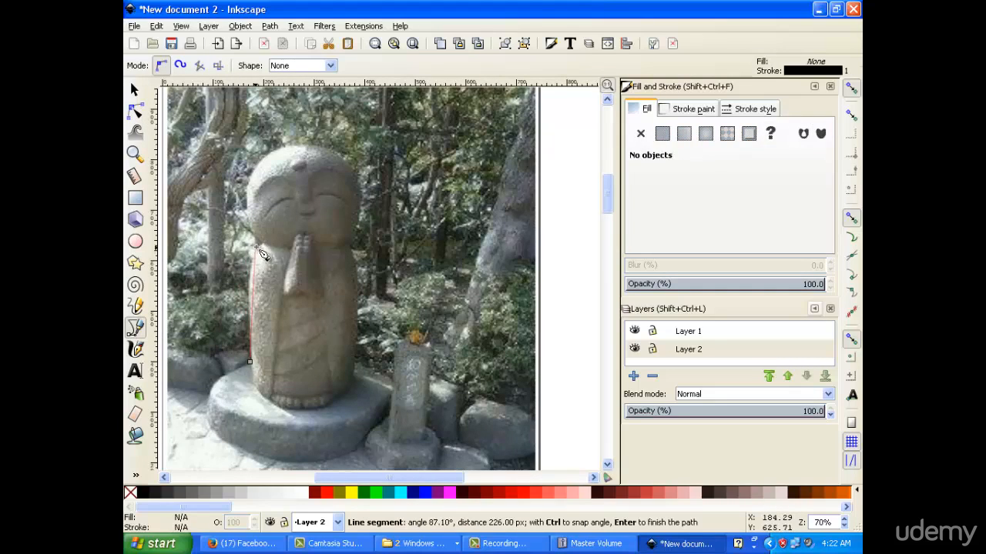
drag(254, 255, 262, 253)
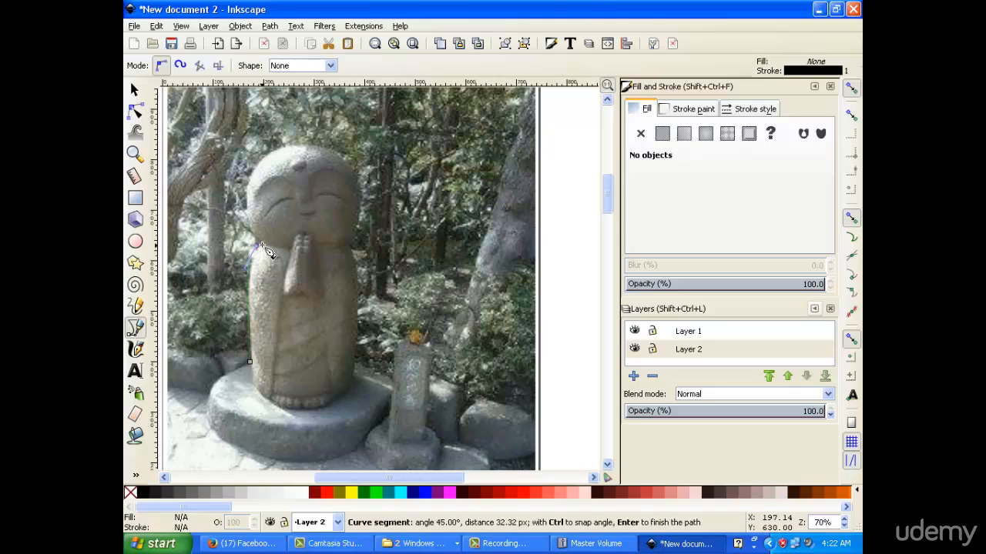
click(259, 243)
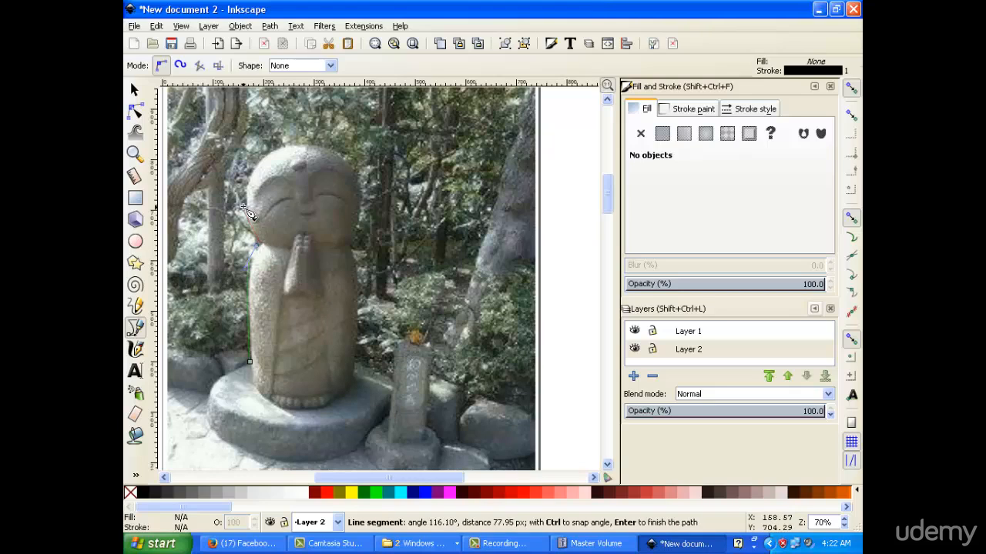
Continue the outline over the head and down the right side, then cancel it
drag(245, 207, 246, 186)
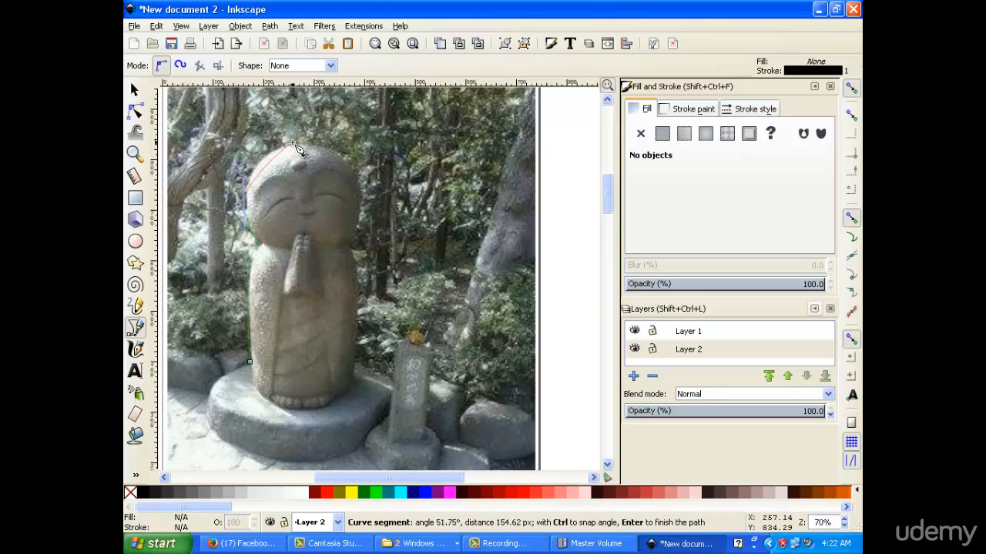
drag(297, 149, 330, 141)
drag(360, 183, 363, 197)
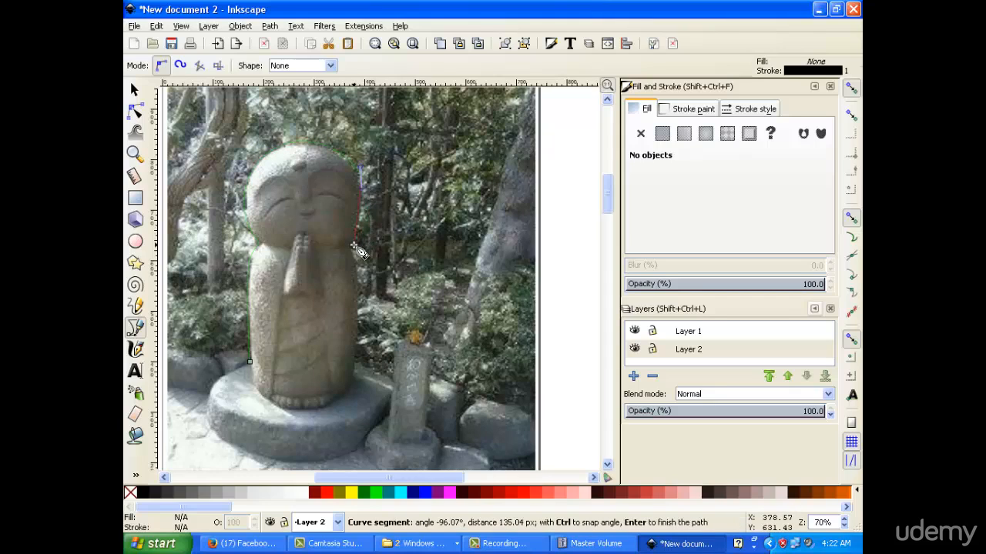
drag(350, 244, 344, 251)
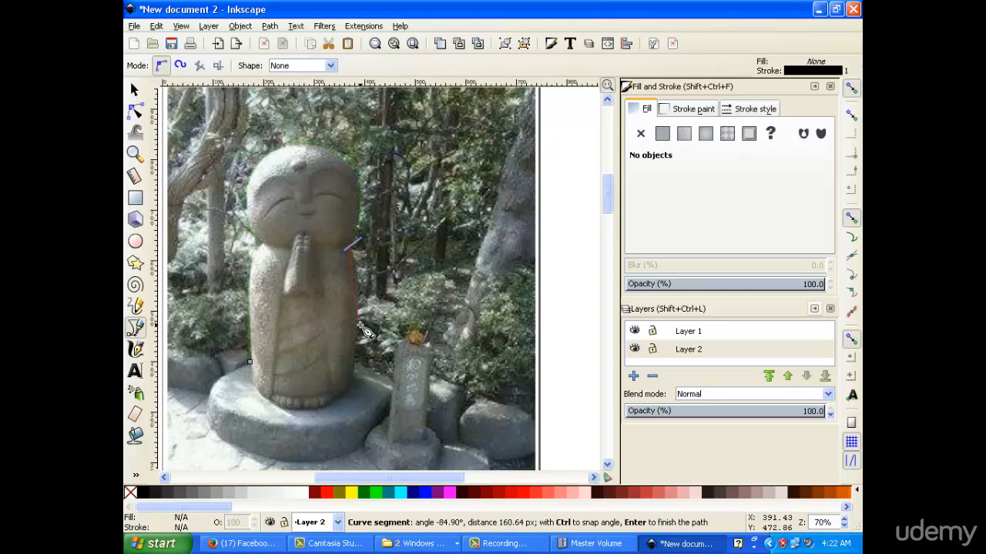
drag(360, 327, 361, 404)
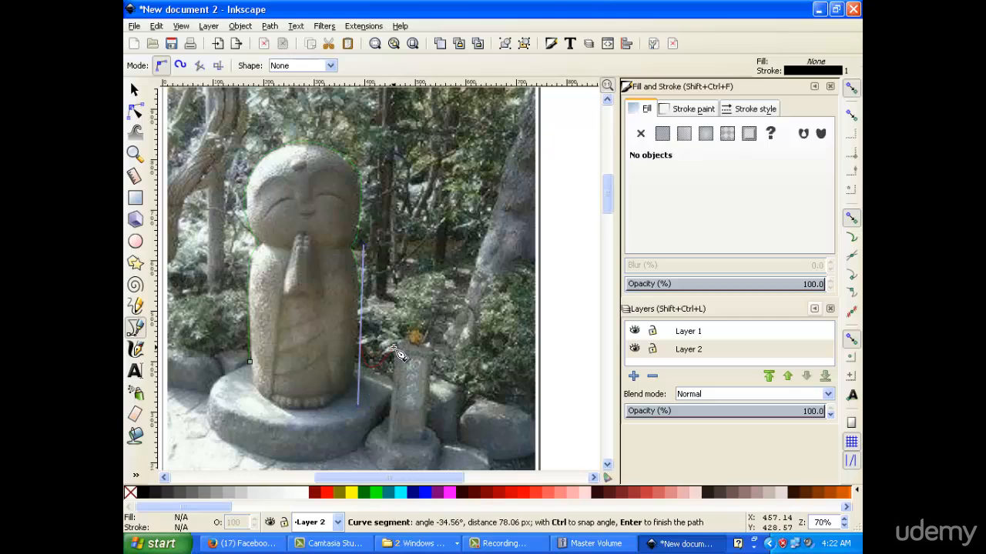
key(Escape)
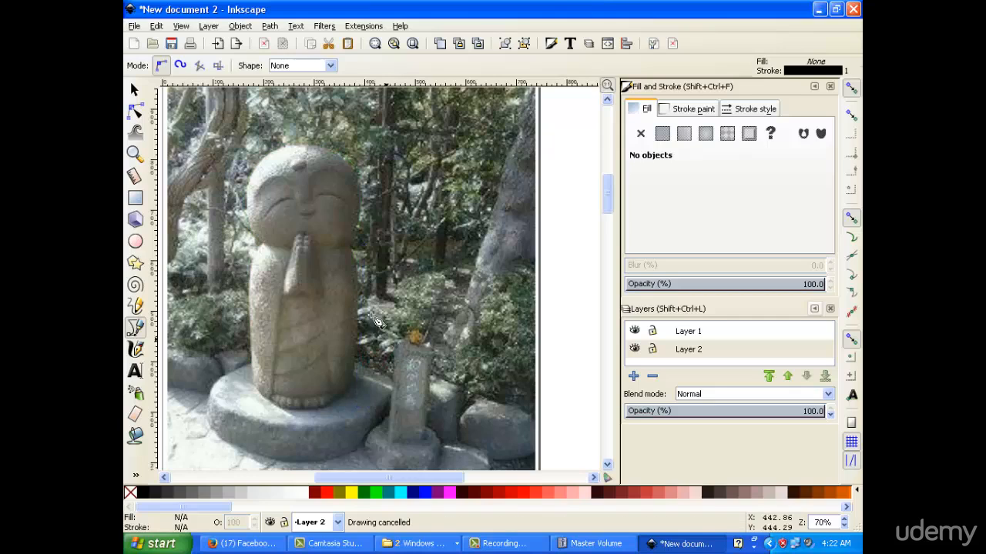
Start a new outline at the statue's left shoulder and curve it over and around the head
click(258, 243)
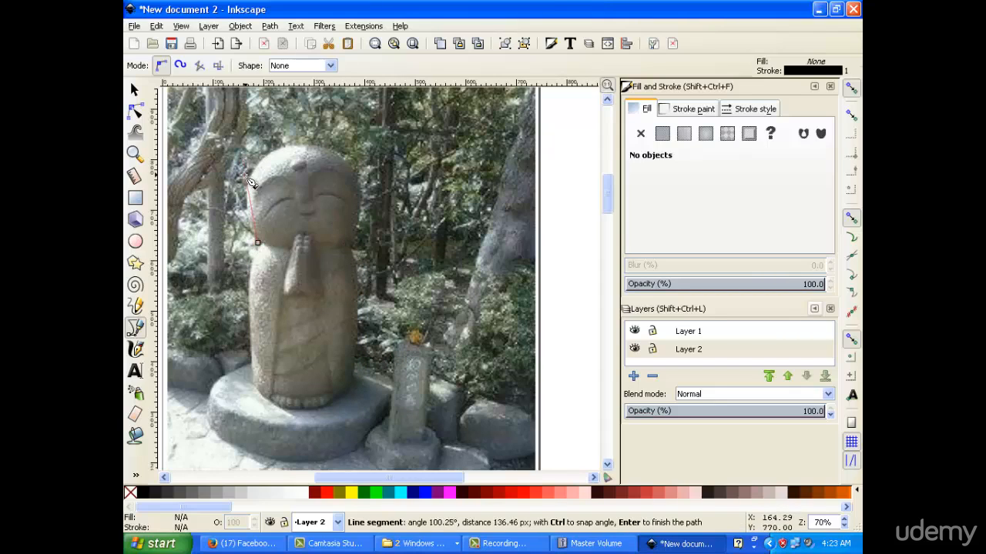
drag(250, 179, 267, 131)
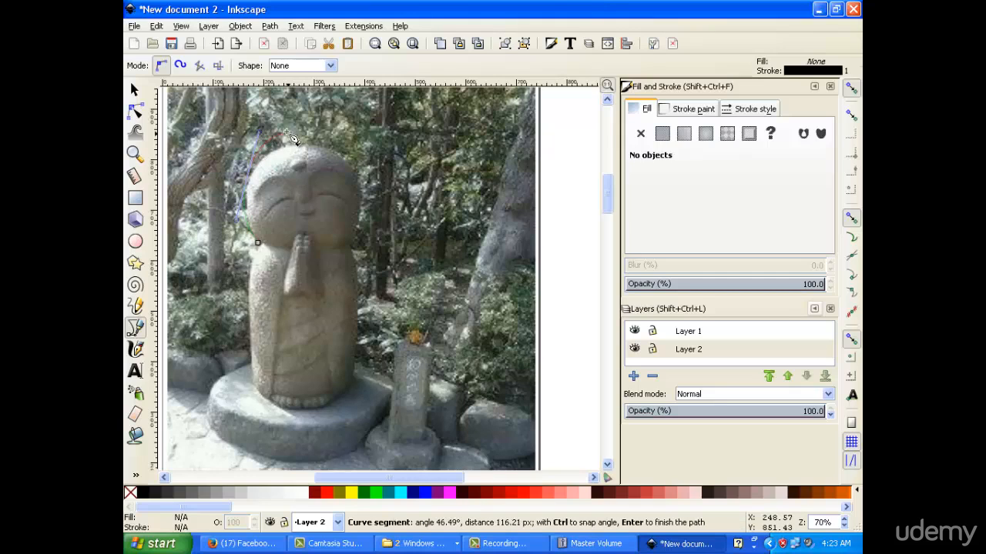
scroll(262, 131, up, 2)
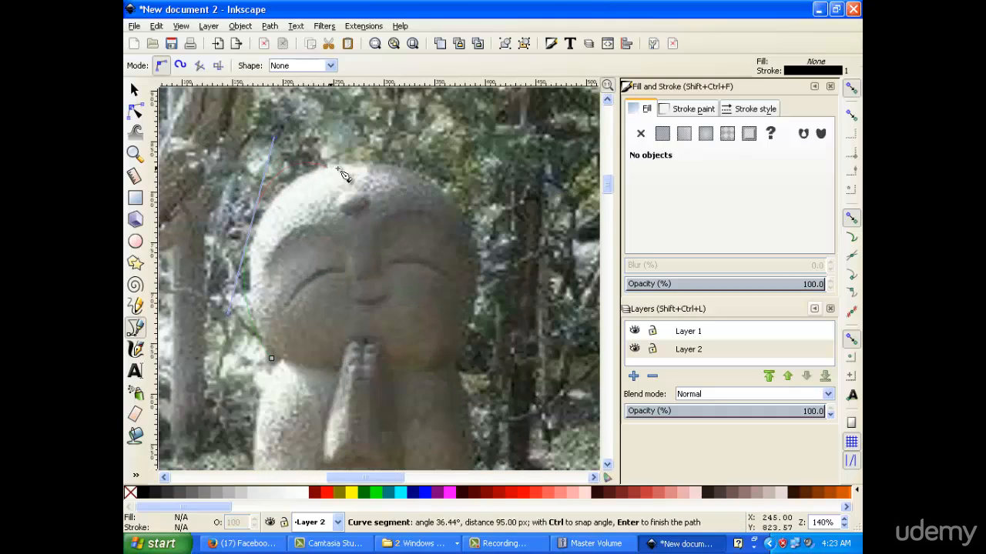
click(404, 165)
drag(483, 278, 479, 358)
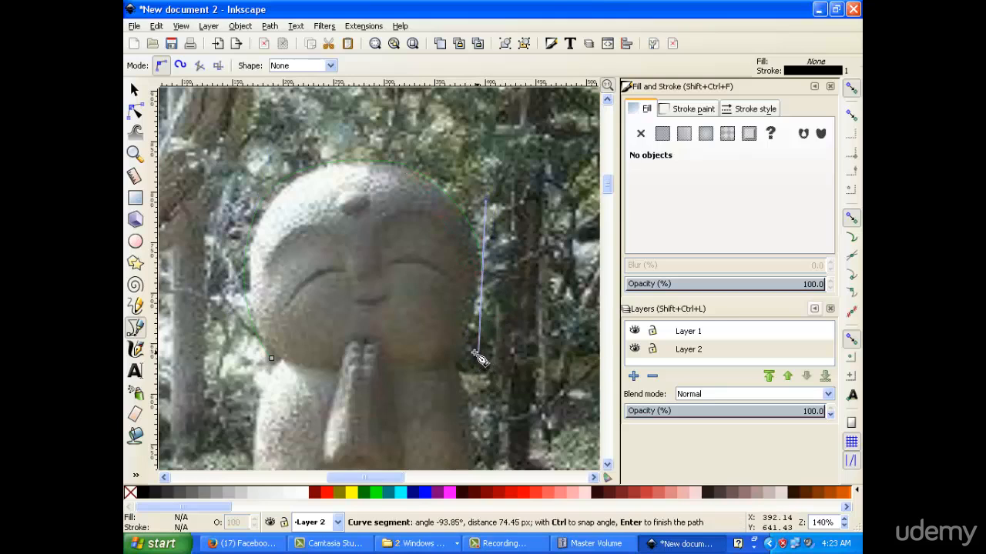
click(459, 359)
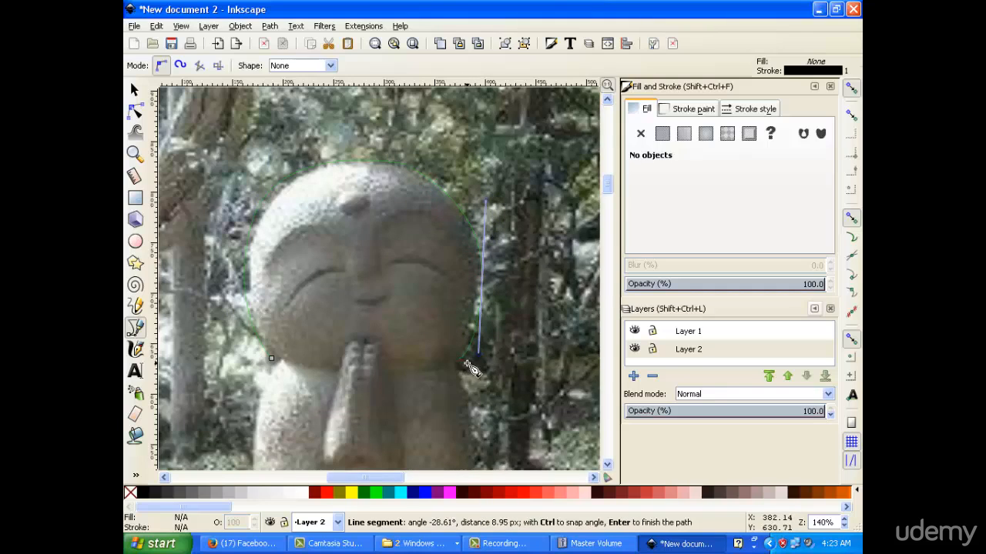
scroll(468, 363, down, 3)
scroll(481, 228, up, 2)
scroll(479, 232, down, 4)
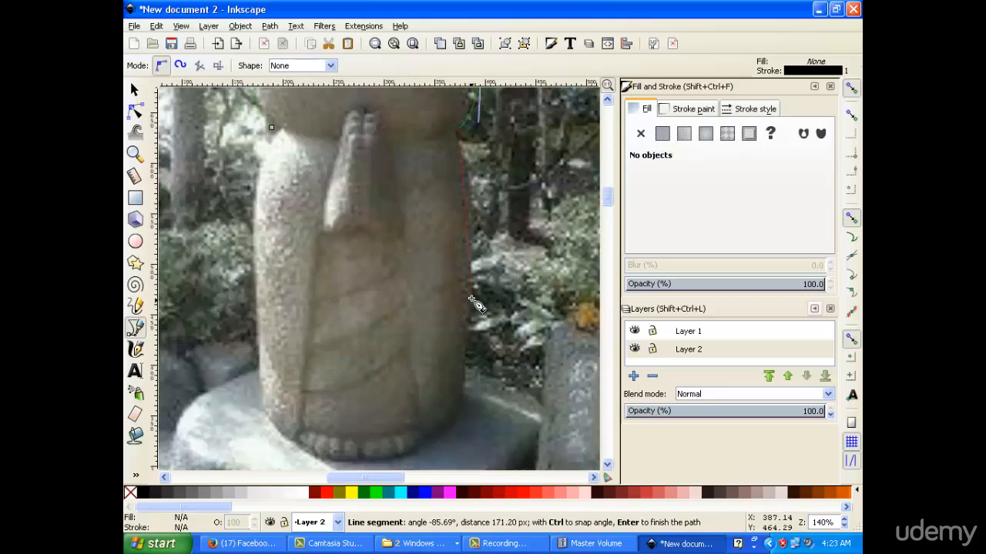
Extend the outline down the statue's right edge to its base and over the pillar's top
drag(477, 289, 481, 339)
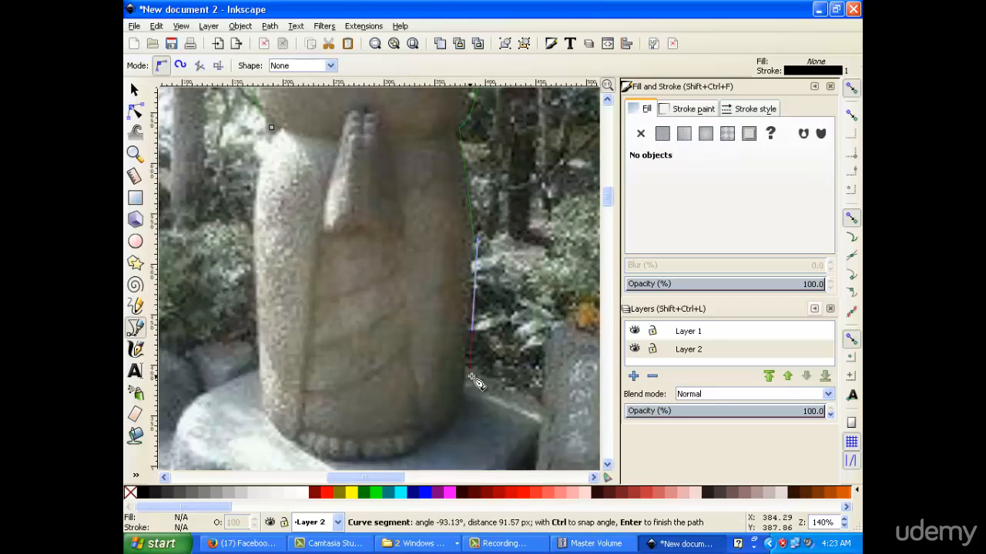
click(466, 365)
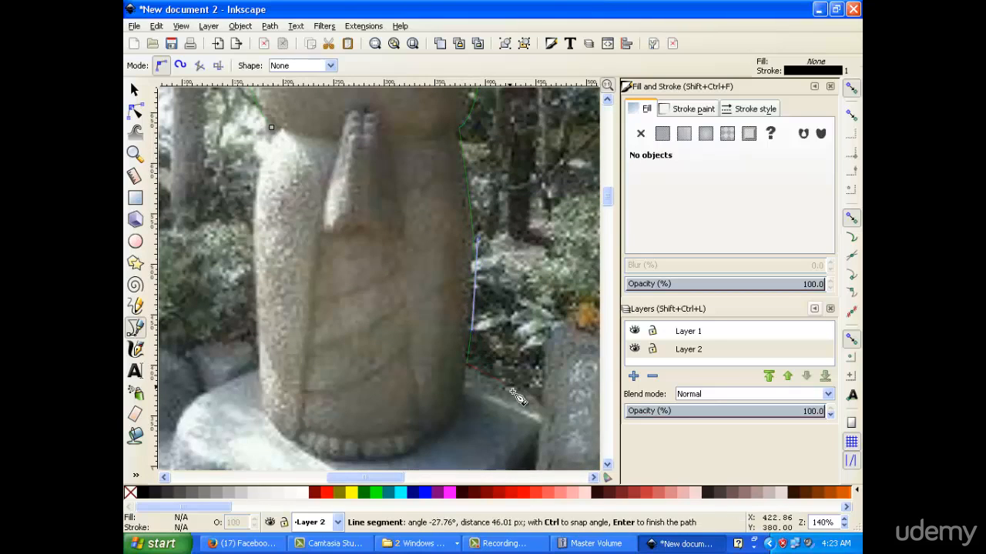
click(538, 398)
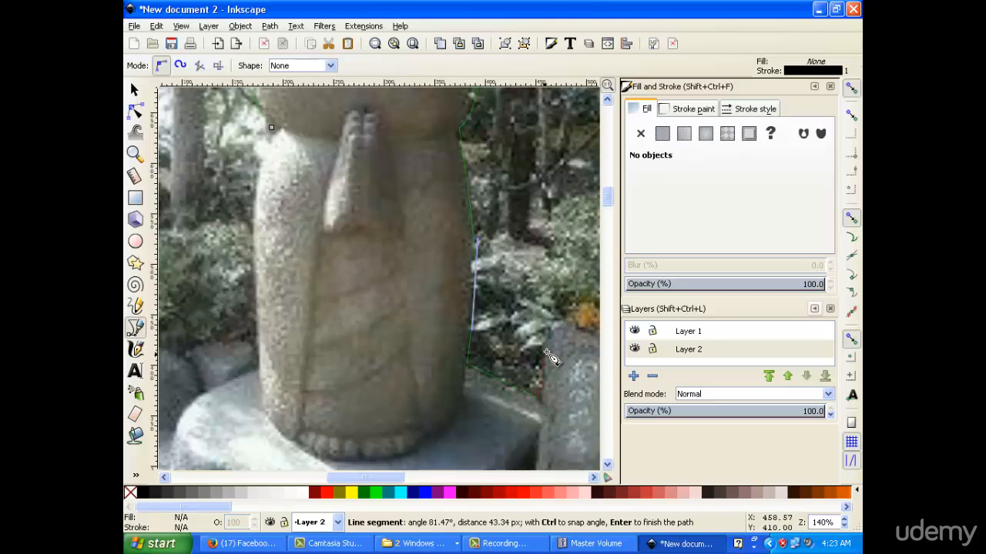
click(545, 350)
drag(570, 321, 597, 323)
drag(381, 479, 403, 479)
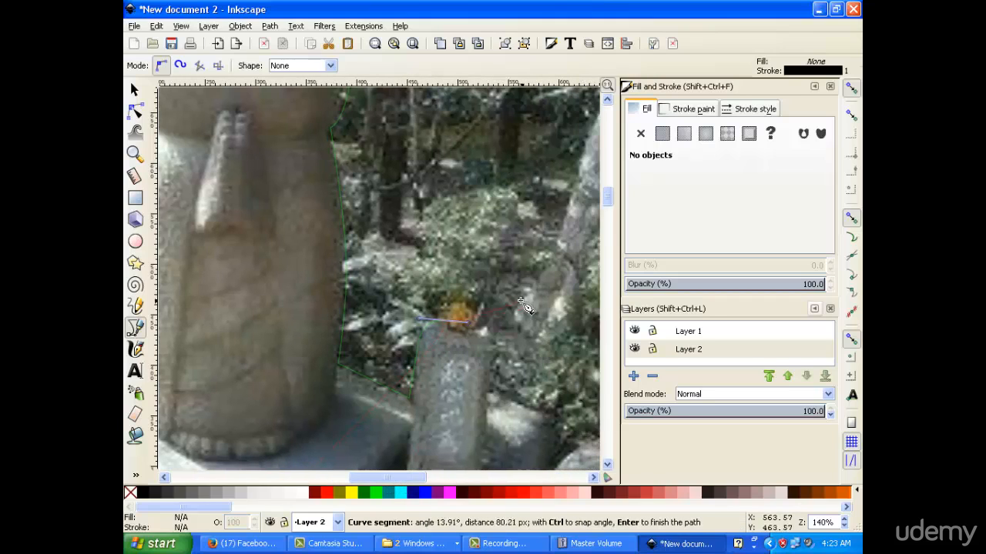
drag(445, 312, 500, 364)
click(475, 331)
Trace the outline down the pillar's right side and around its base to the ground
scroll(493, 331, down, 5)
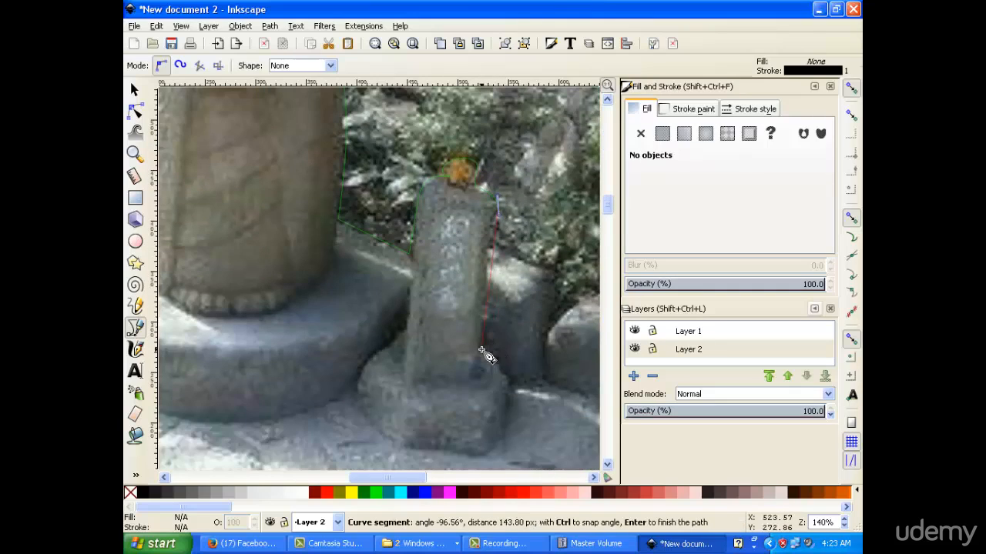
click(483, 350)
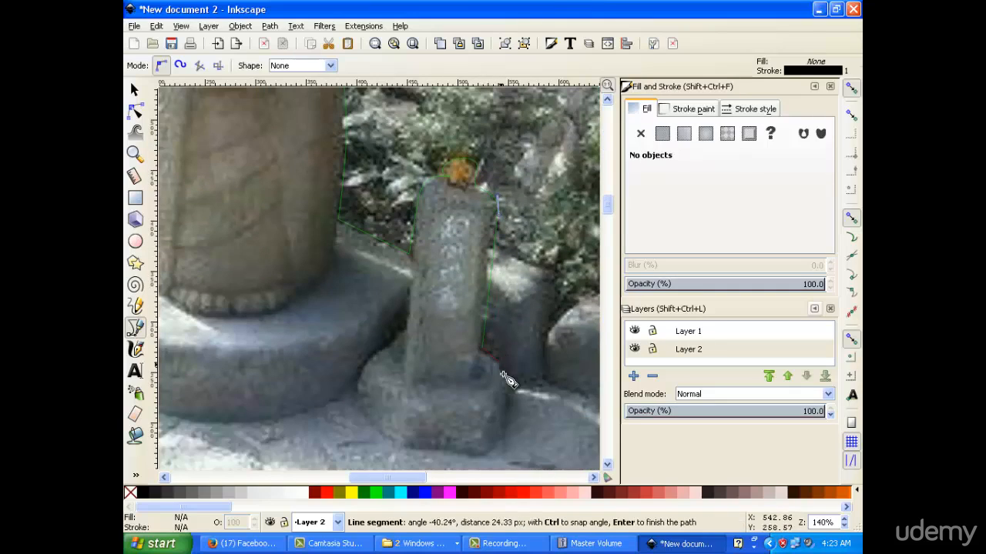
drag(509, 380, 509, 389)
drag(499, 448, 481, 457)
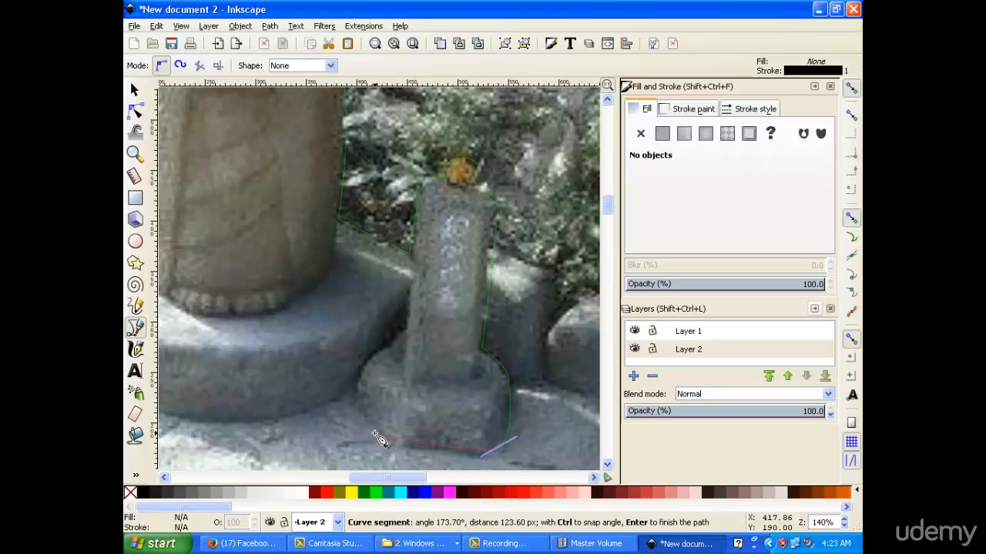
drag(384, 451, 365, 406)
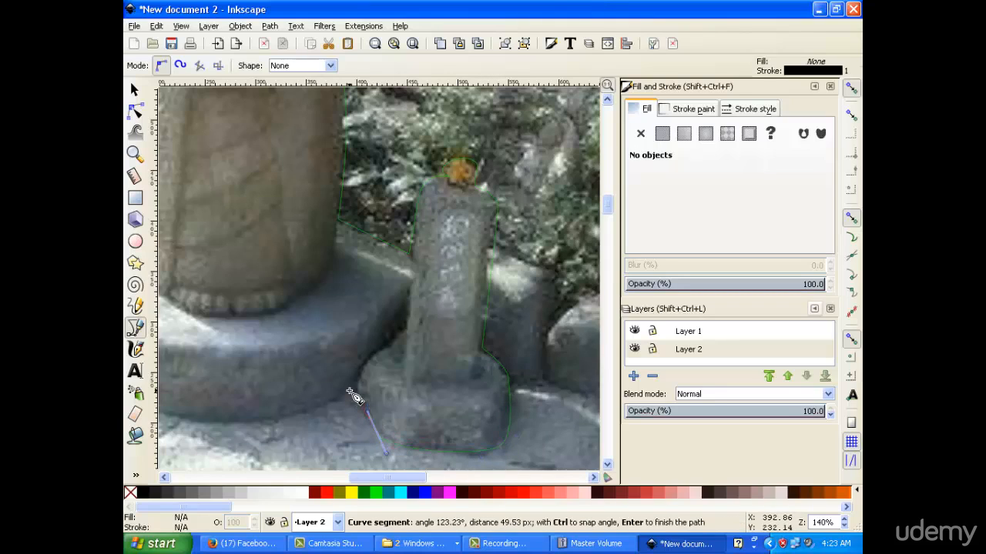
click(352, 398)
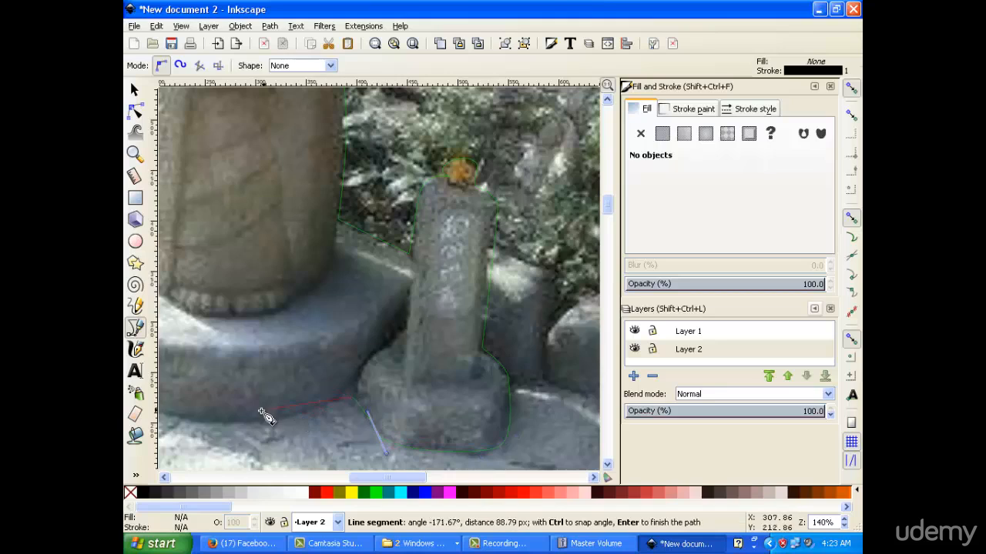
Continue along the round base's front and up the statue's left side, closing at the start point
drag(239, 423, 200, 416)
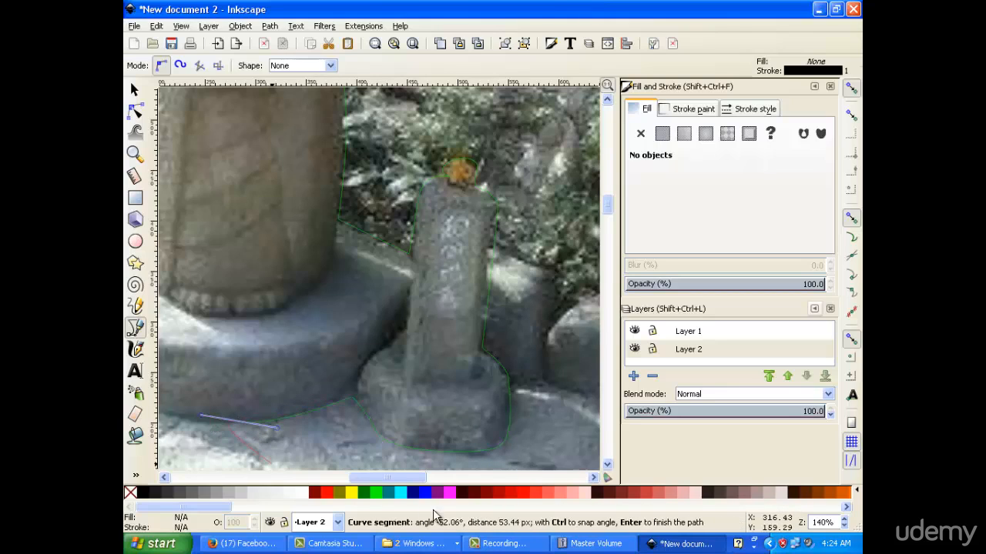
drag(420, 487, 375, 478)
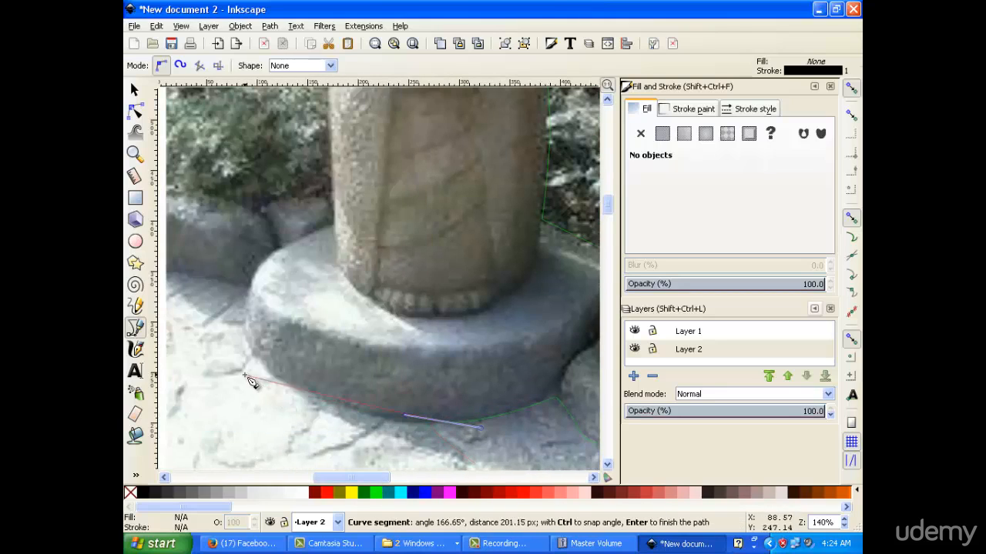
drag(265, 369, 229, 323)
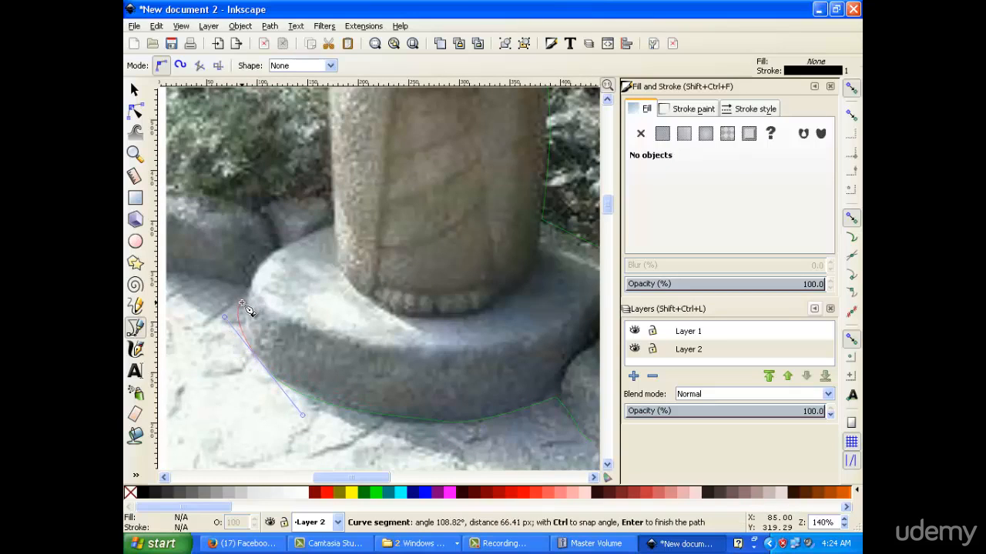
drag(263, 255, 274, 250)
click(334, 224)
scroll(334, 224, up, 6)
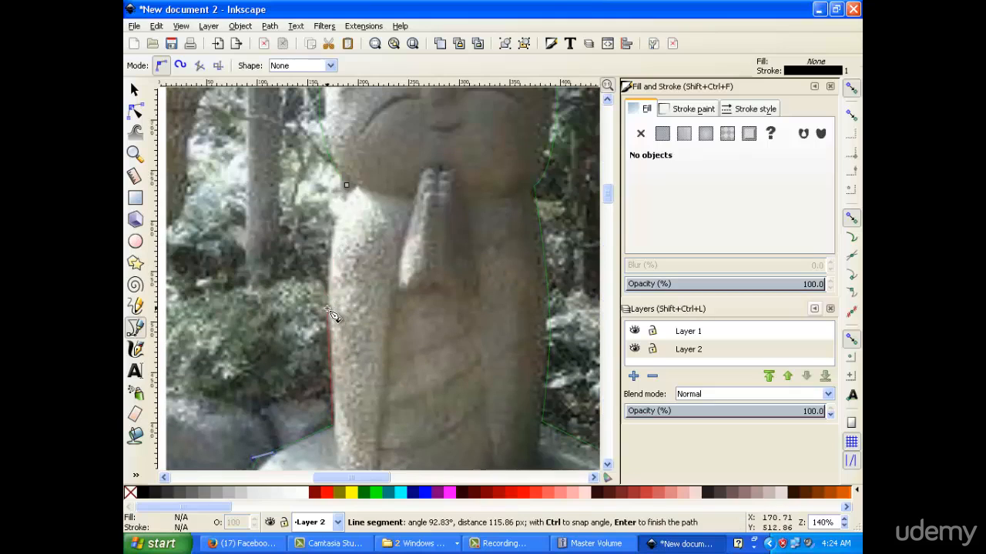
drag(347, 186, 372, 131)
scroll(477, 245, up, 2)
scroll(477, 245, up, 3)
scroll(476, 243, down, 5)
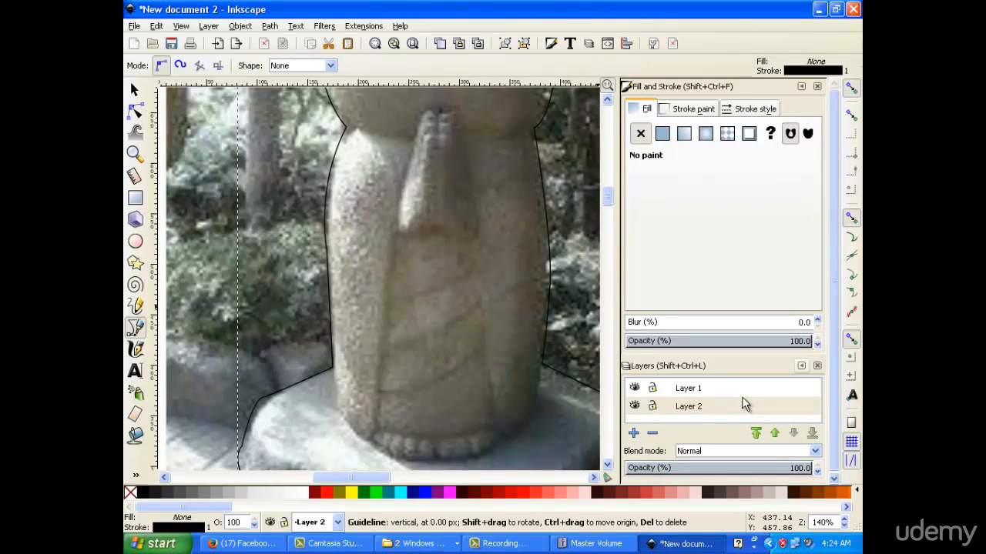
scroll(468, 285, up, 3)
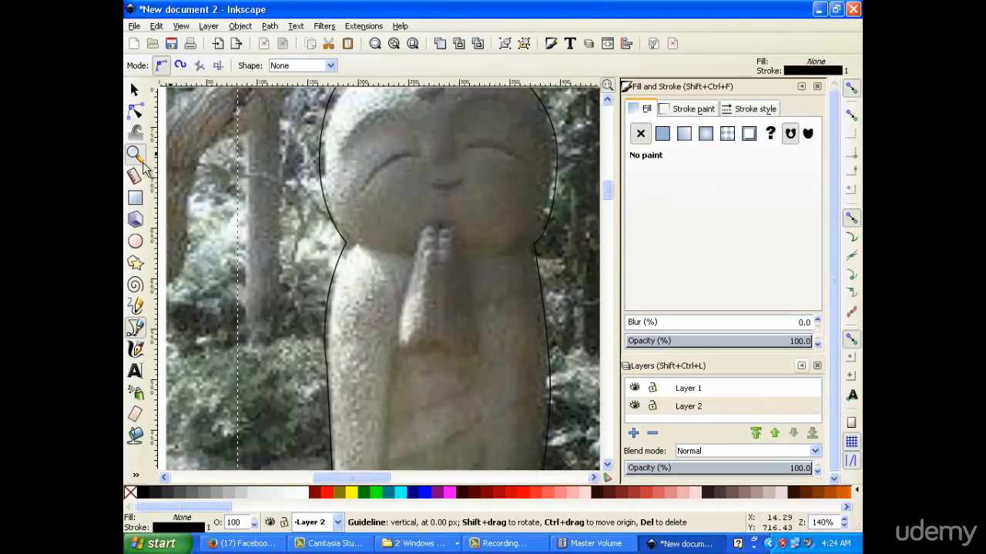
Zoom out to 70% with the Zoom tool, undoing an accidental deletion of the photo's layer
click(137, 155)
click(153, 65)
click(152, 65)
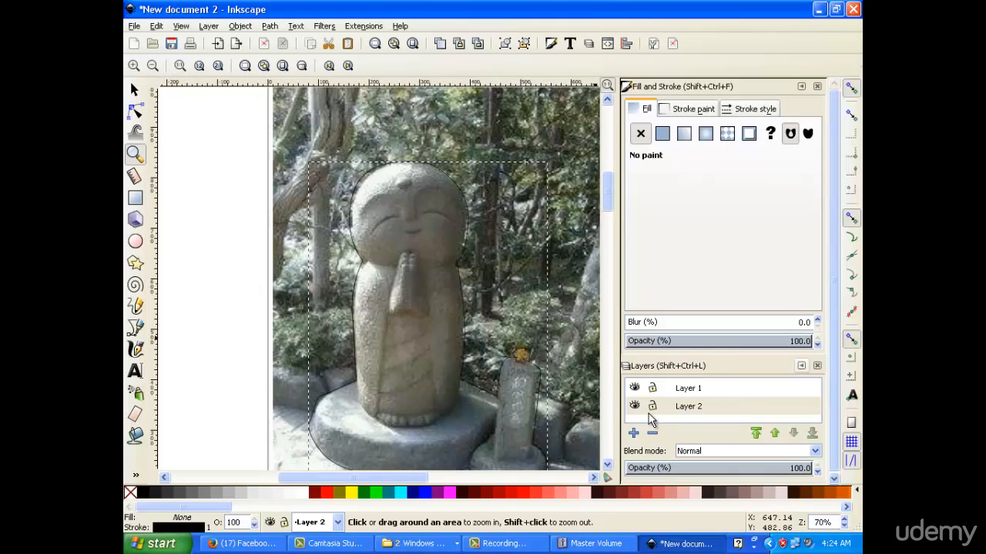
click(651, 433)
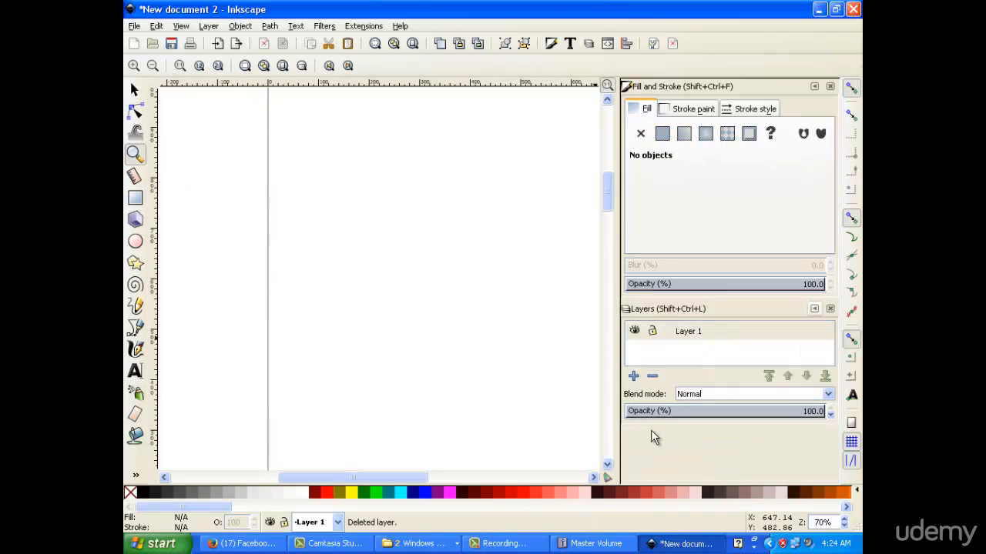
key(ctrl+z)
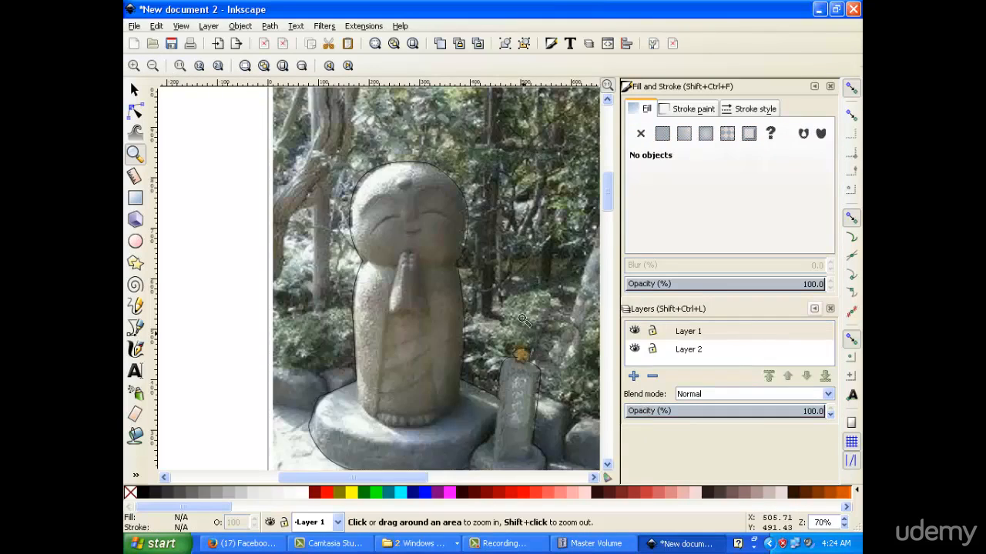
scroll(532, 305, up, 5)
scroll(531, 304, down, 5)
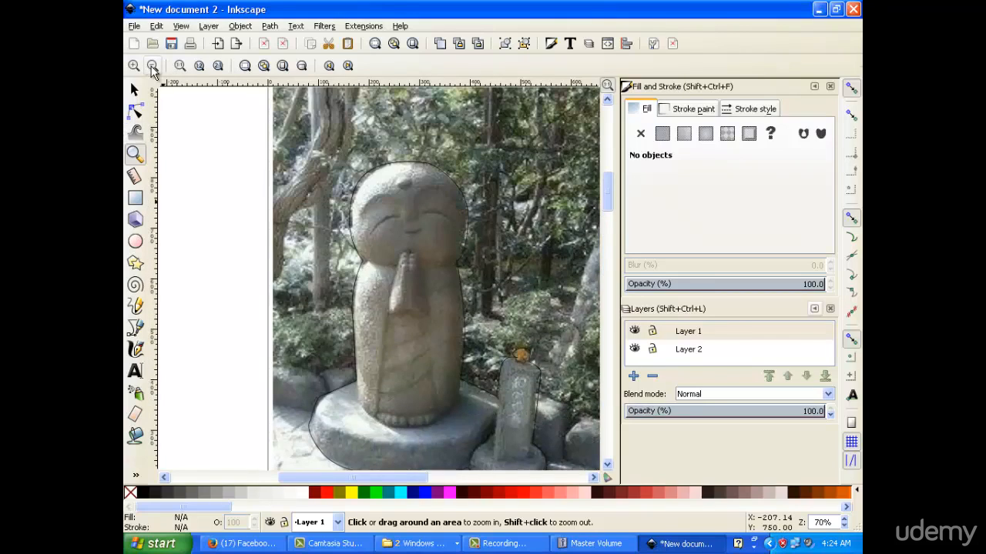
Zoom out to the whole page and rubber-band select both the photo and traced outline
click(152, 66)
mouse_move(610, 199)
mouse_down()
mouse_move(607, 208)
mouse_move(608, 199)
mouse_up()
scroll(608, 198, down, 1)
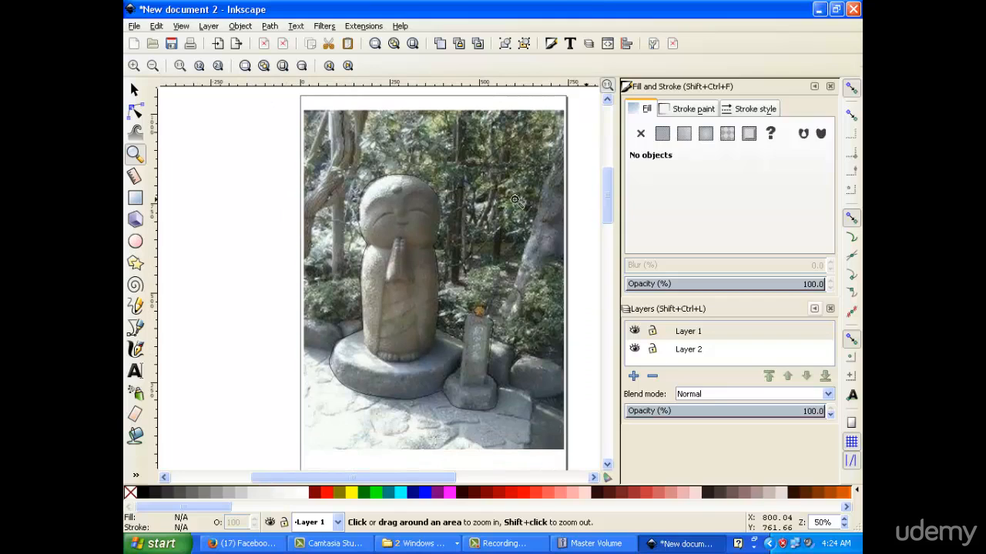
click(134, 91)
drag(284, 111, 577, 463)
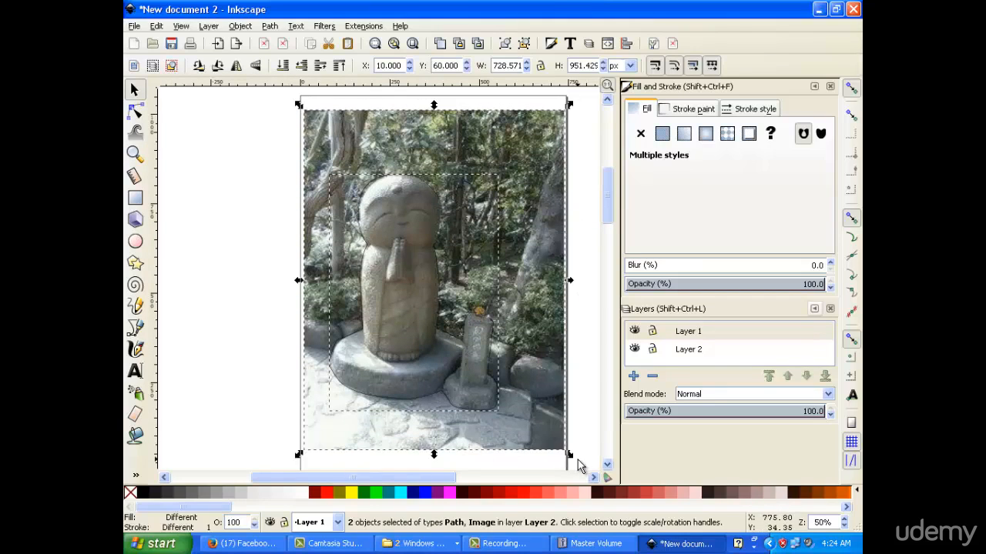
Clip the statue photo to the traced outline using the Object menu's clip command
right_click(416, 275)
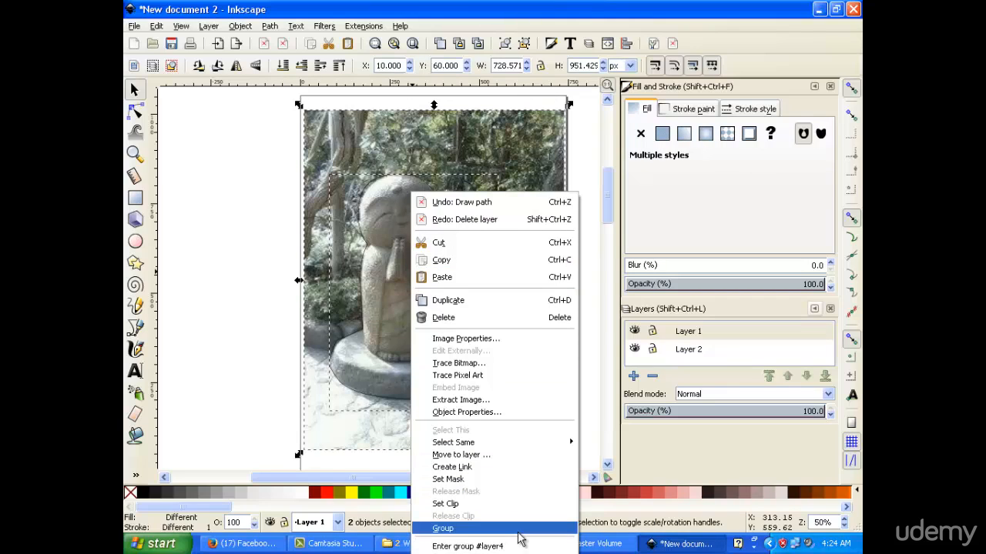
click(302, 8)
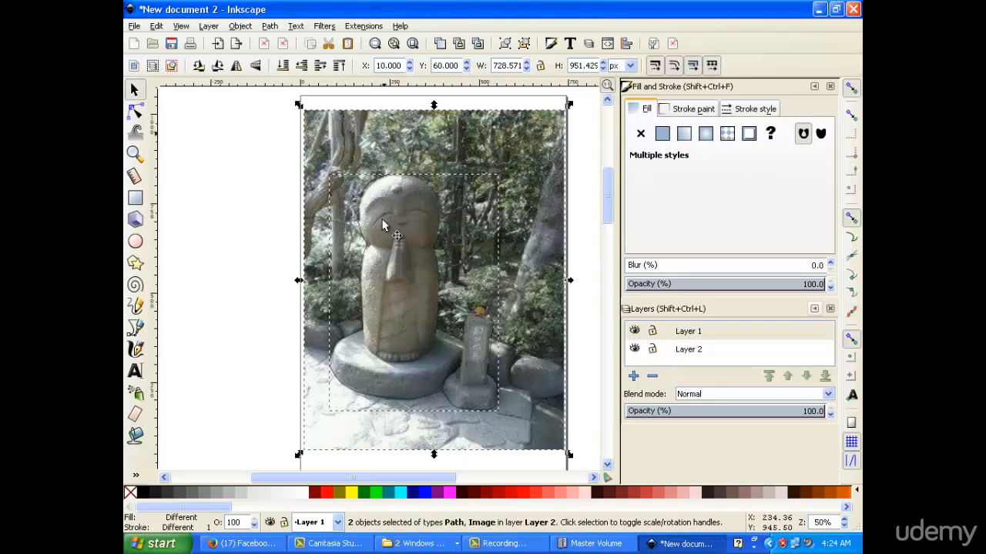
click(233, 27)
mouse_move(270, 26)
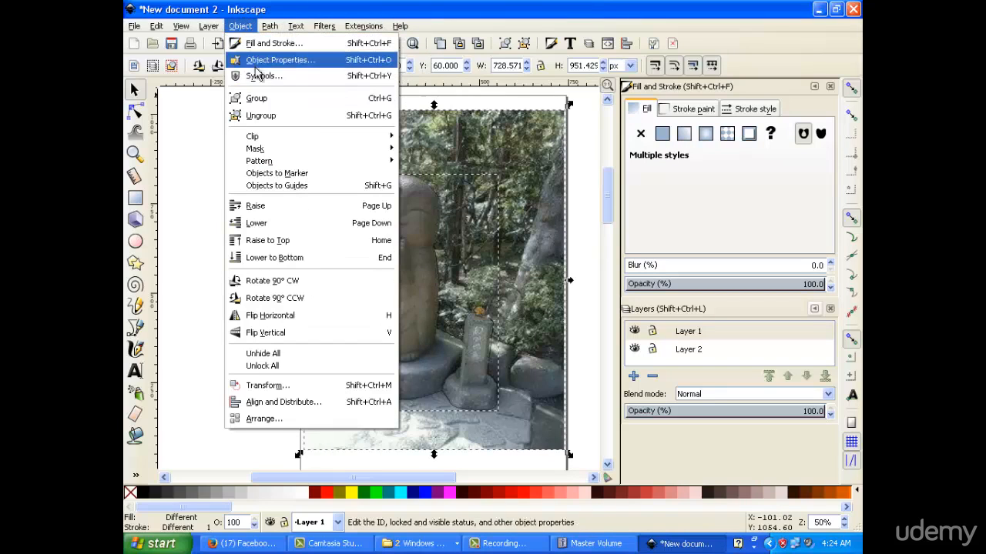
mouse_move(313, 138)
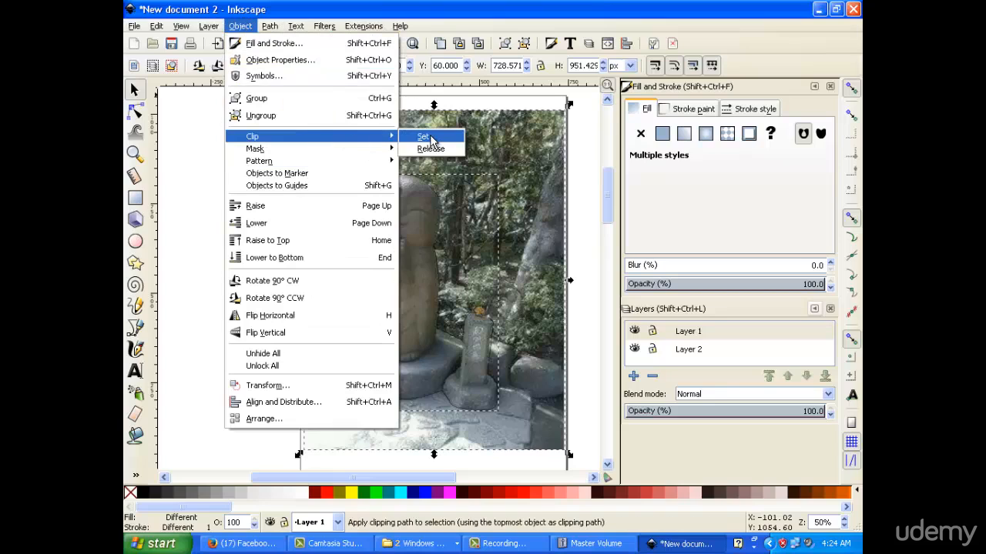
click(448, 144)
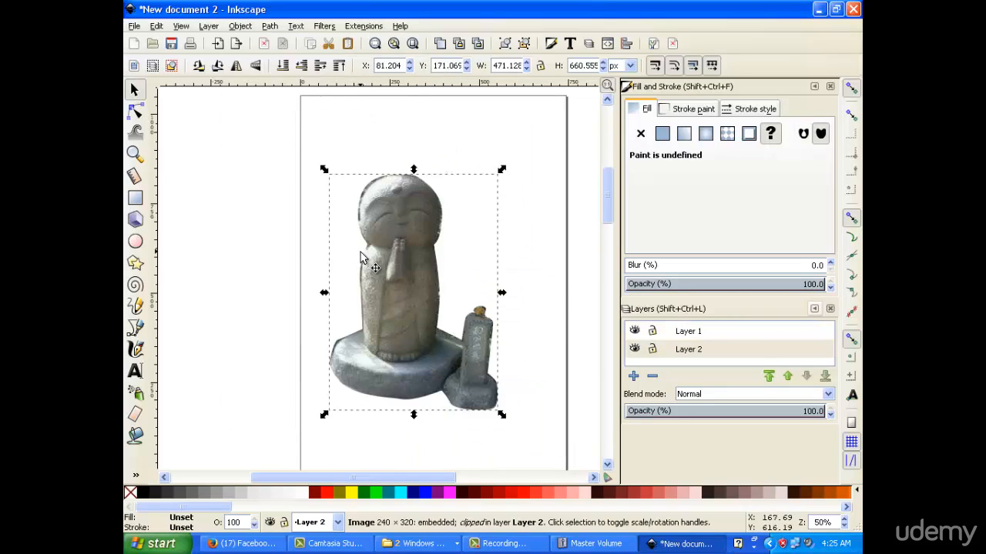
Scroll the clipped statue and pillar back into view and deselect them
scroll(344, 200, up, 5)
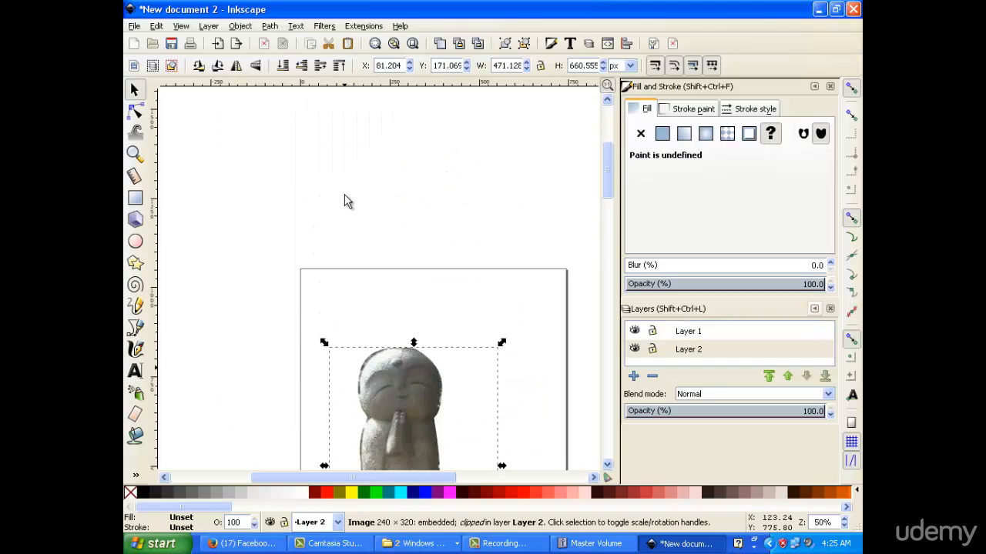
scroll(343, 199, down, 4)
mouse_move(608, 209)
mouse_down()
mouse_move(609, 237)
mouse_move(609, 215)
mouse_up()
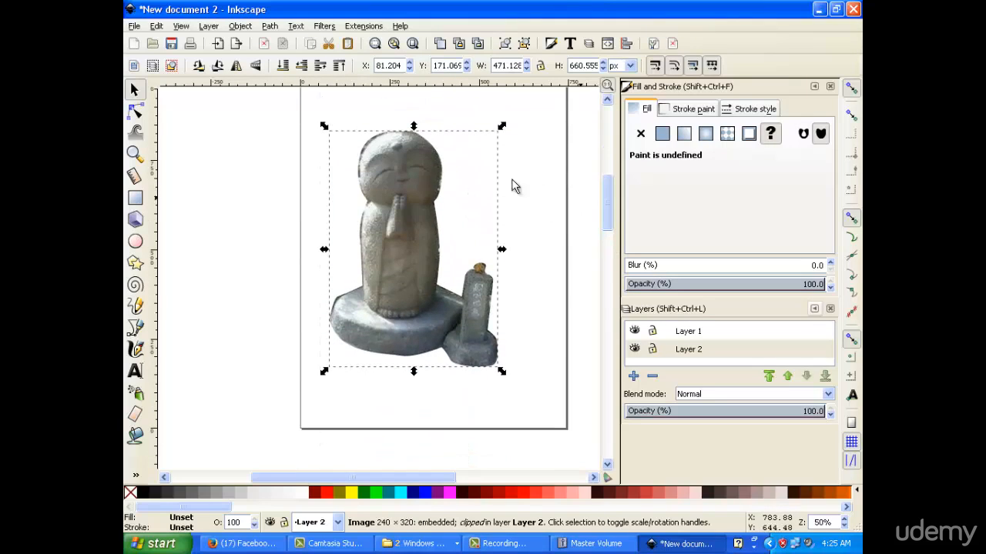
click(286, 205)
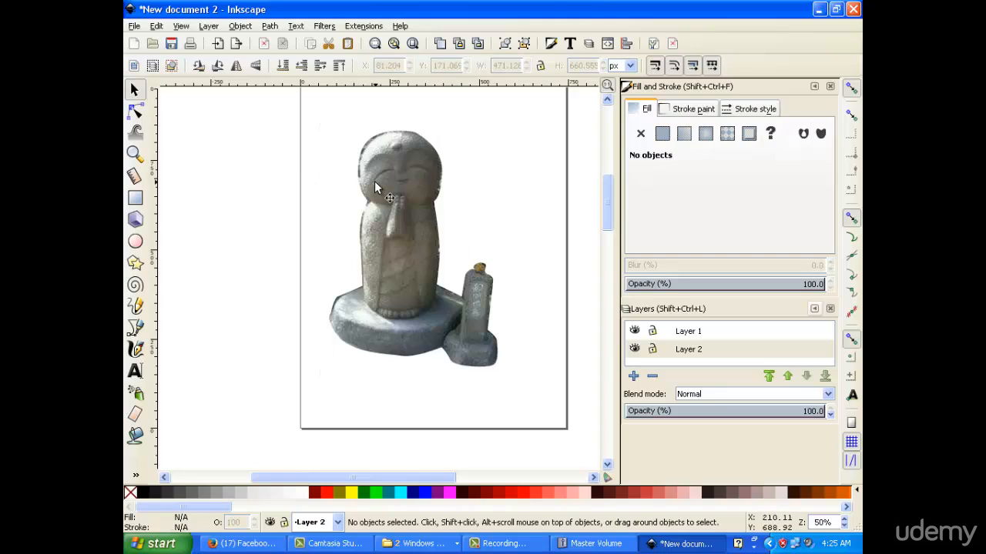
Import the 962 × 755 corridor photo 125433, browsing All Images as thumbnails
click(135, 27)
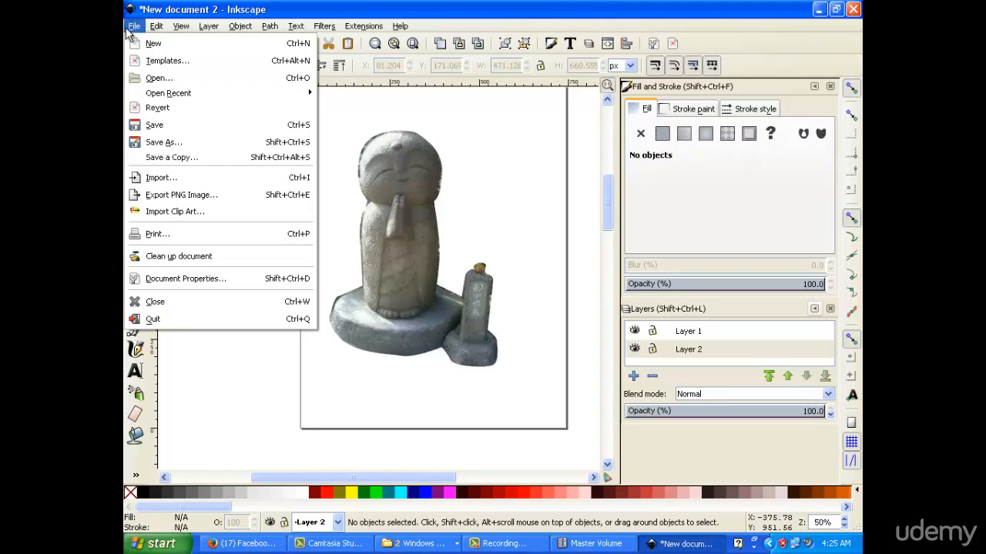
click(209, 181)
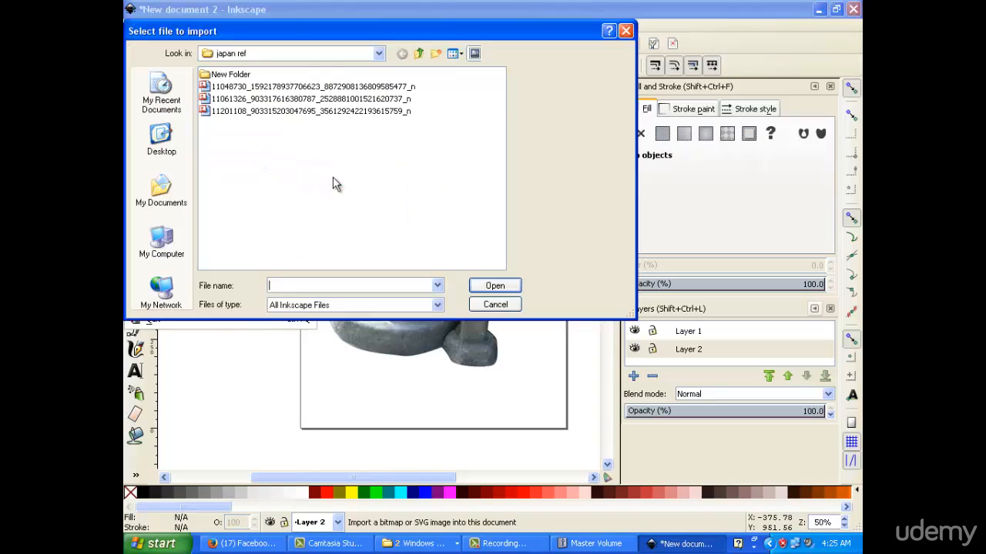
click(455, 53)
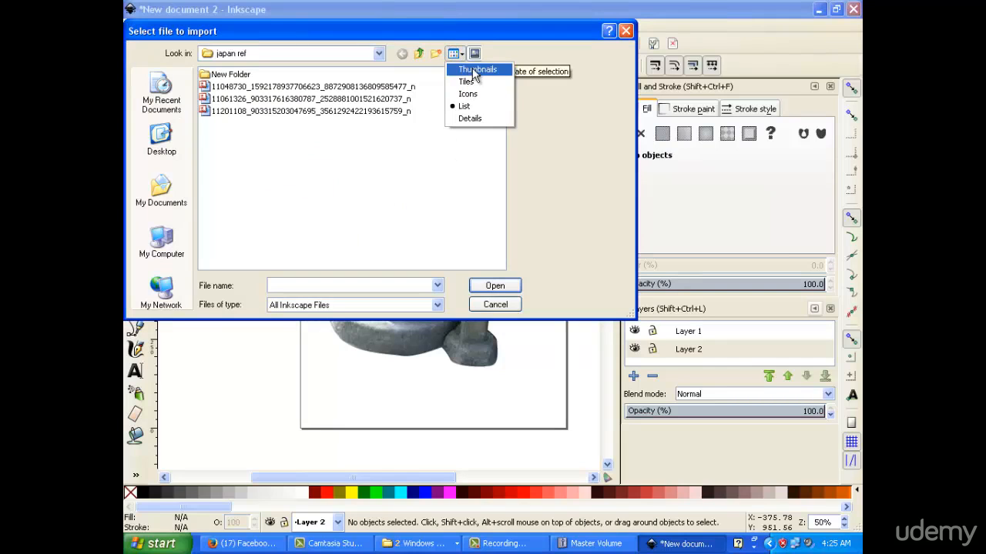
click(473, 70)
click(426, 308)
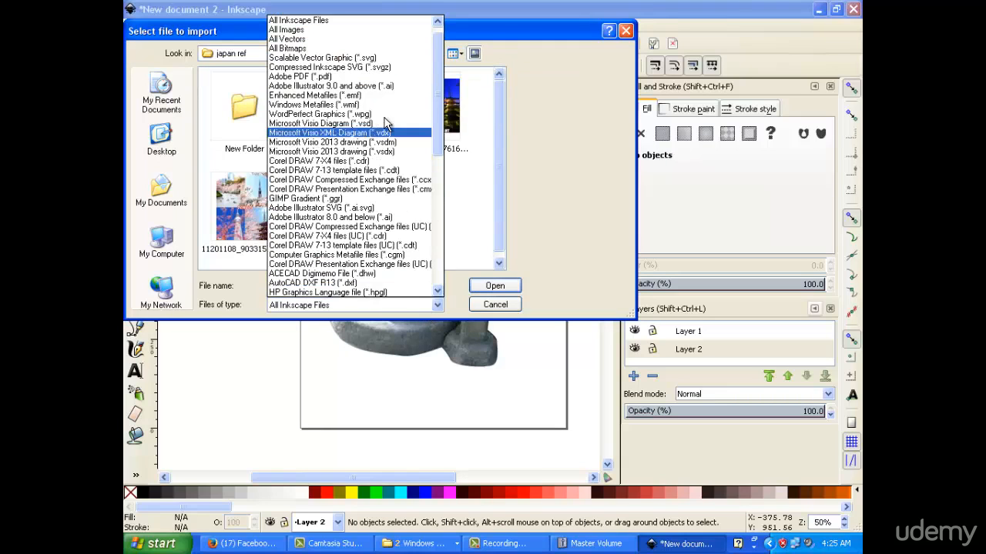
click(374, 30)
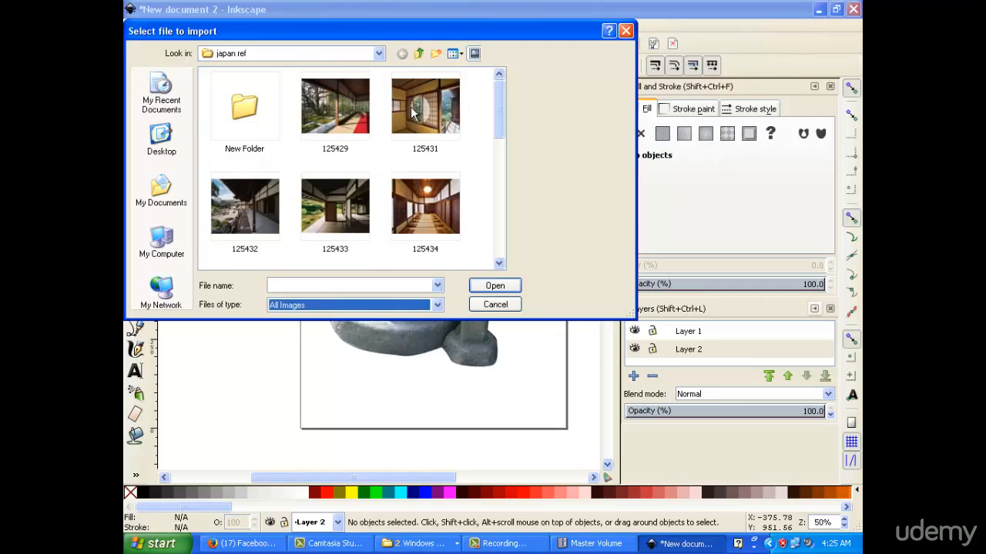
click(335, 206)
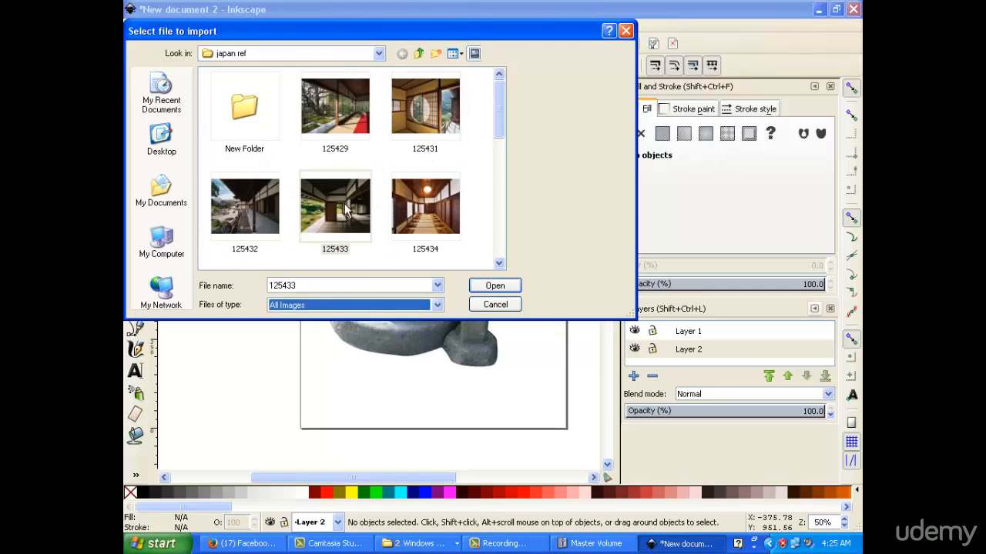
click(493, 286)
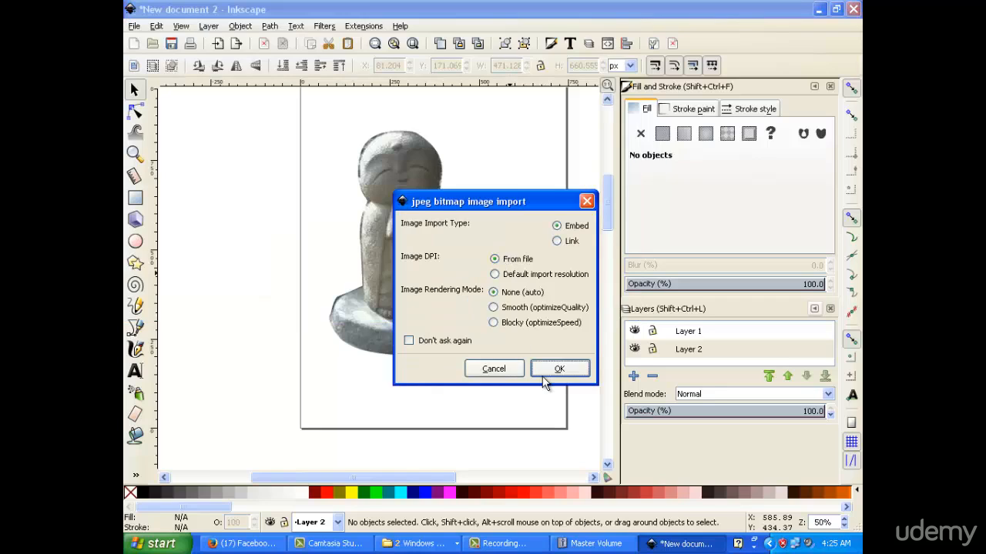
Embed the corridor photo with default settings and move it over the page
click(567, 369)
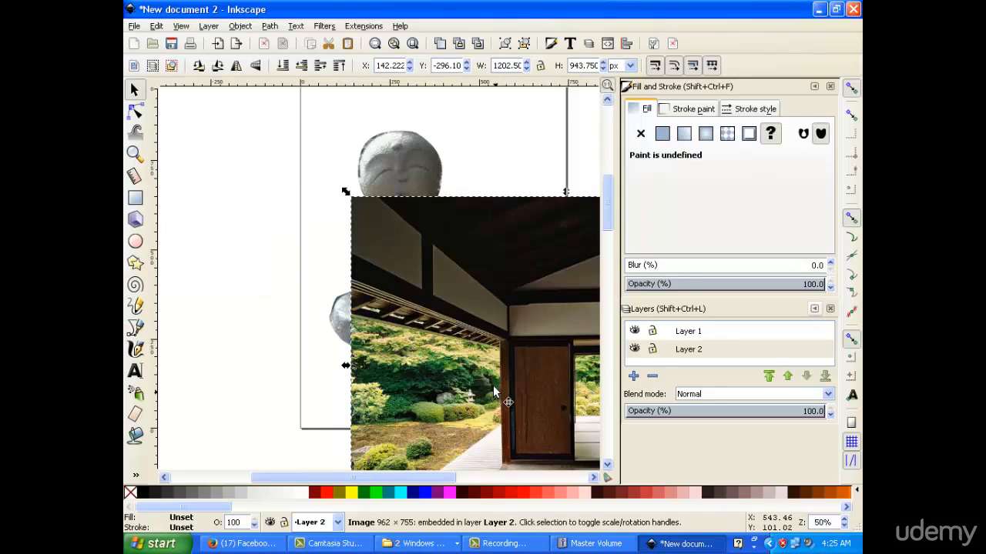
drag(512, 310, 351, 206)
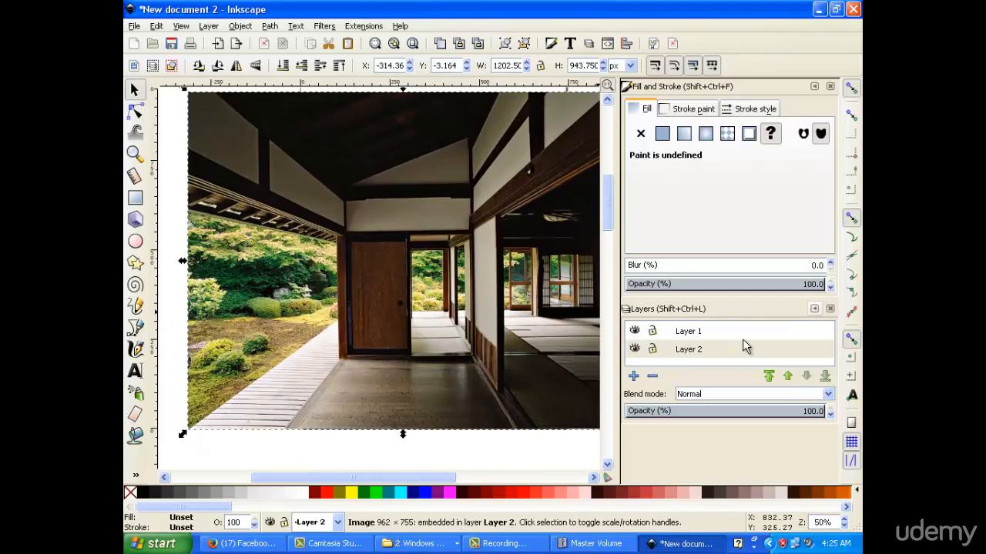
click(547, 327)
Move the corridor photo to Layer 1 and lower Layer 1 beneath the statue's layer
right_click(547, 323)
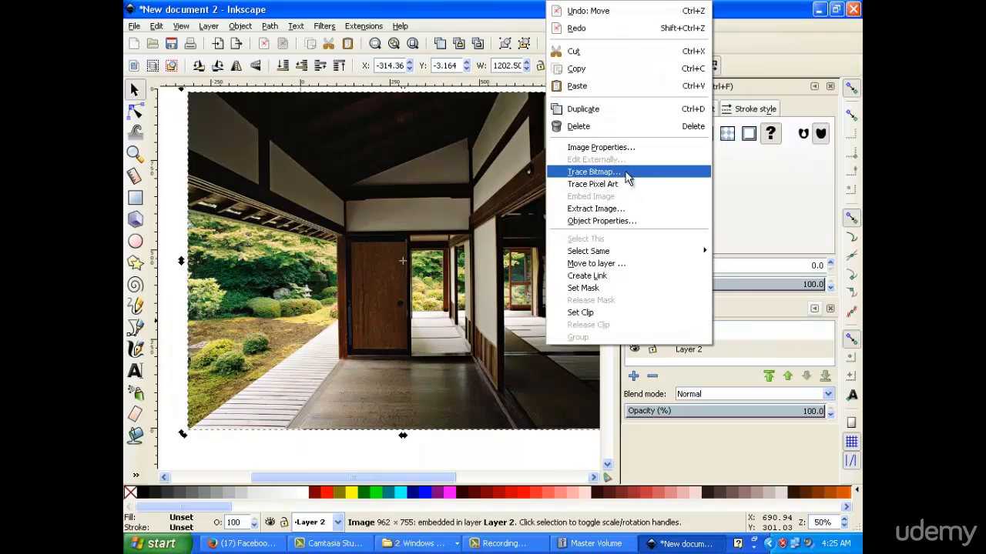
click(642, 263)
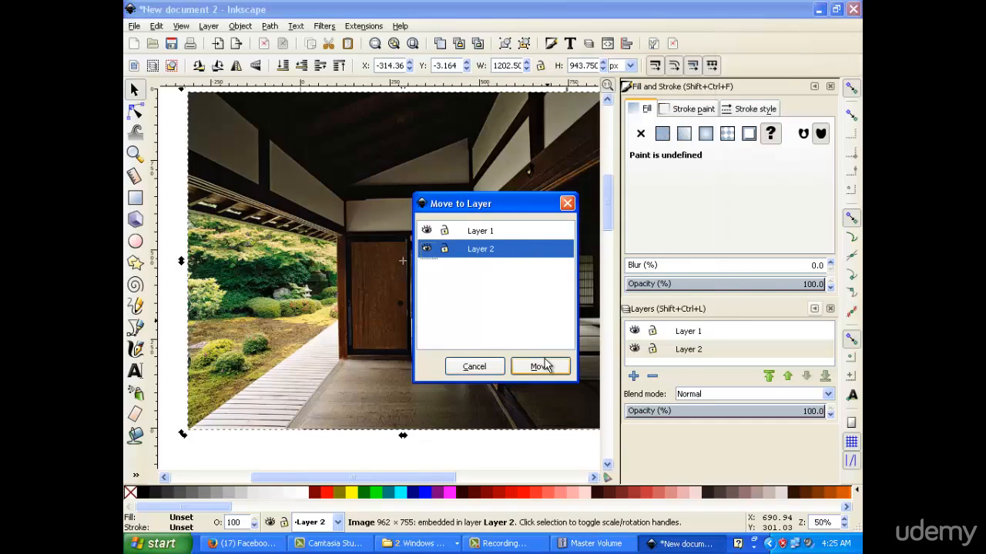
click(523, 232)
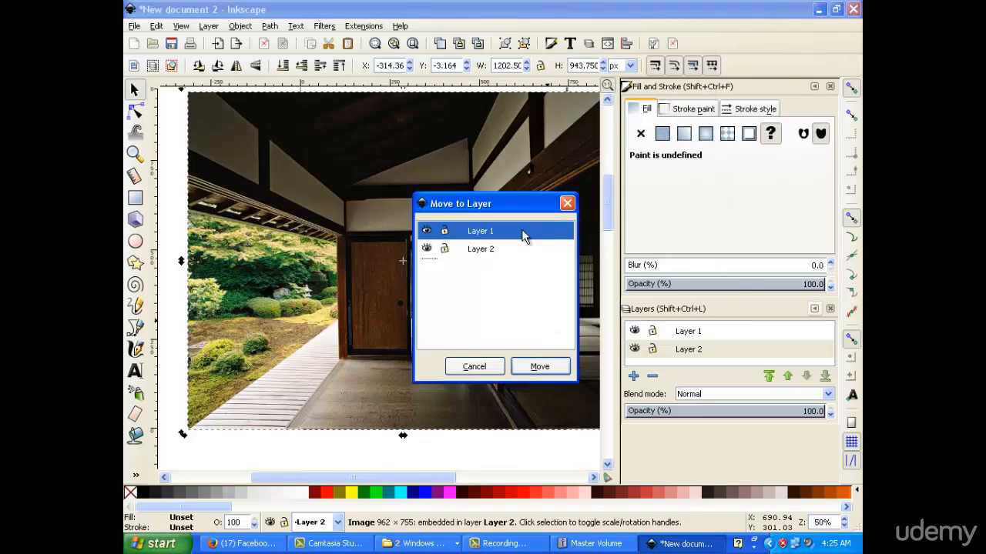
click(539, 366)
click(754, 338)
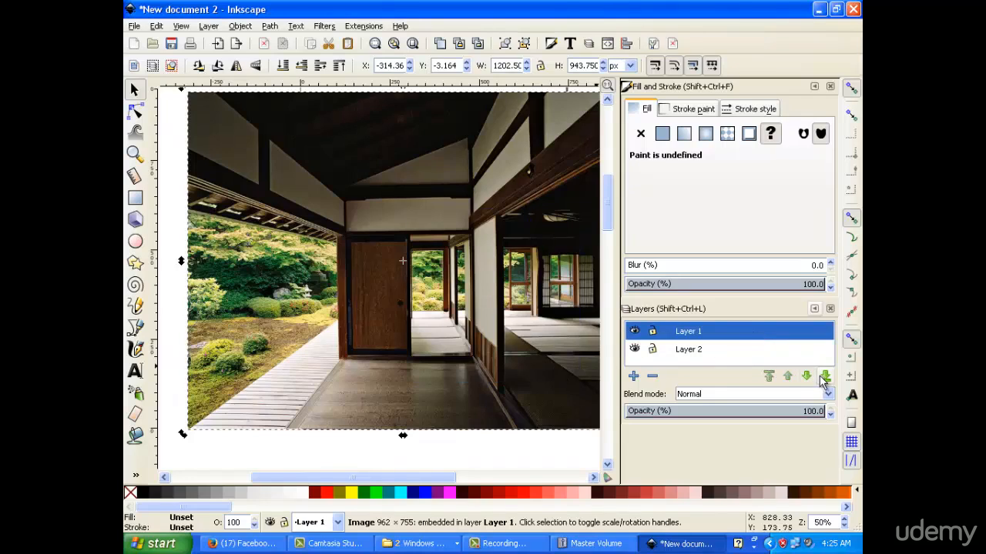
click(824, 376)
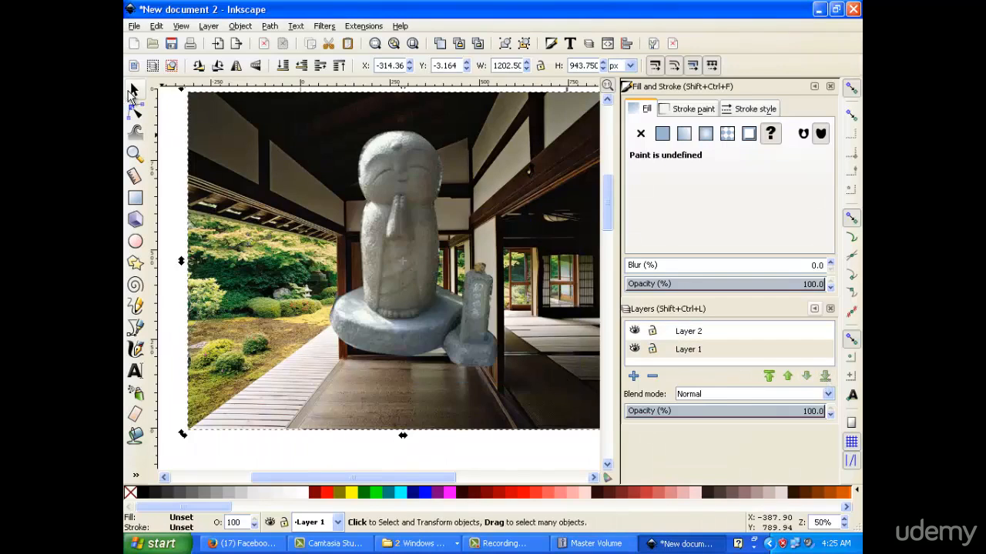
Position the clipped statue lower inside the corridor scene, adjusting zoom to check the composition
drag(400, 248, 425, 312)
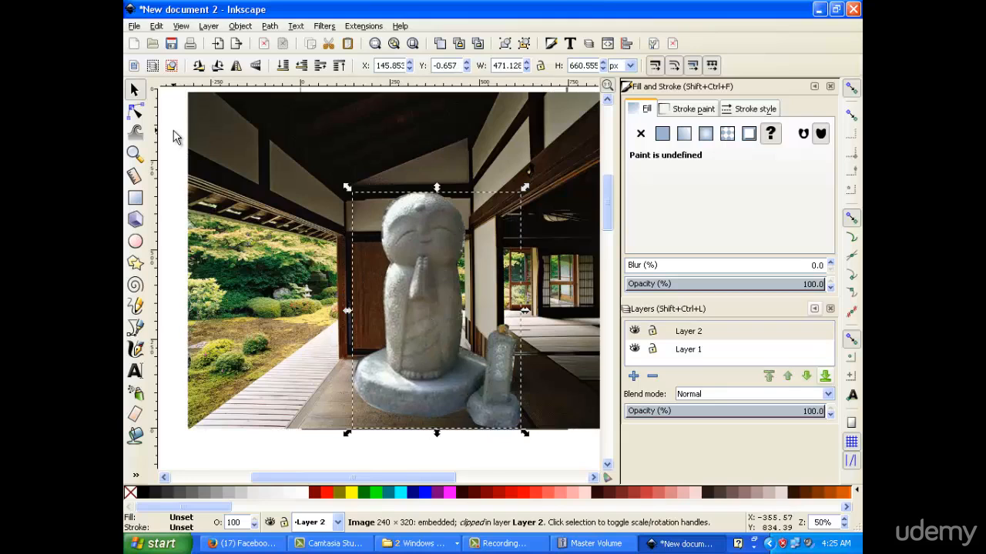
key(minus)
key(minus)
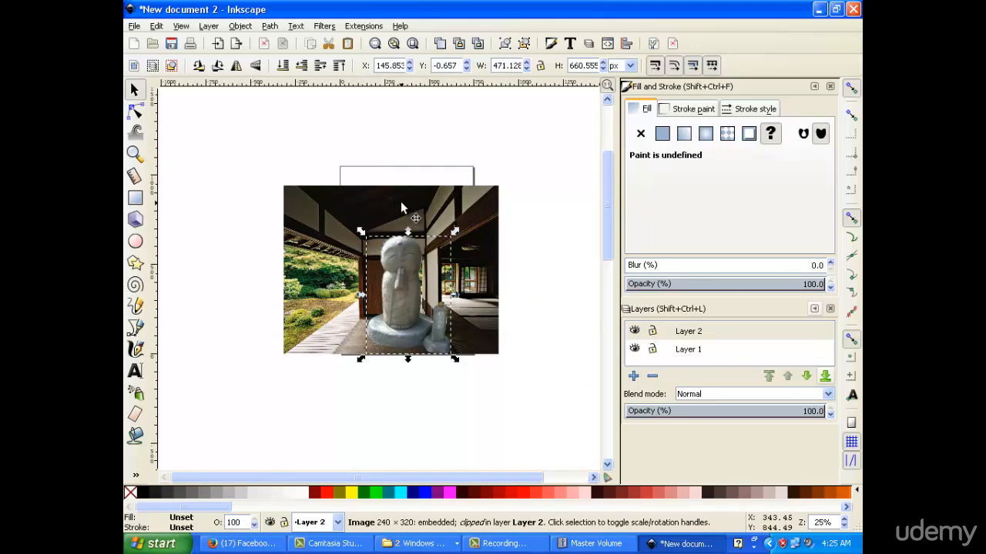
key(plus)
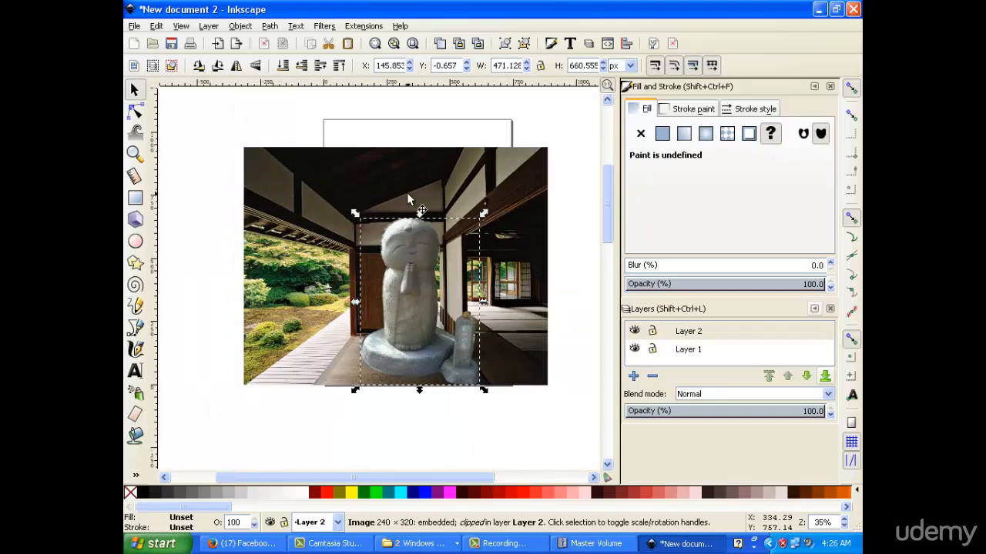
click(529, 208)
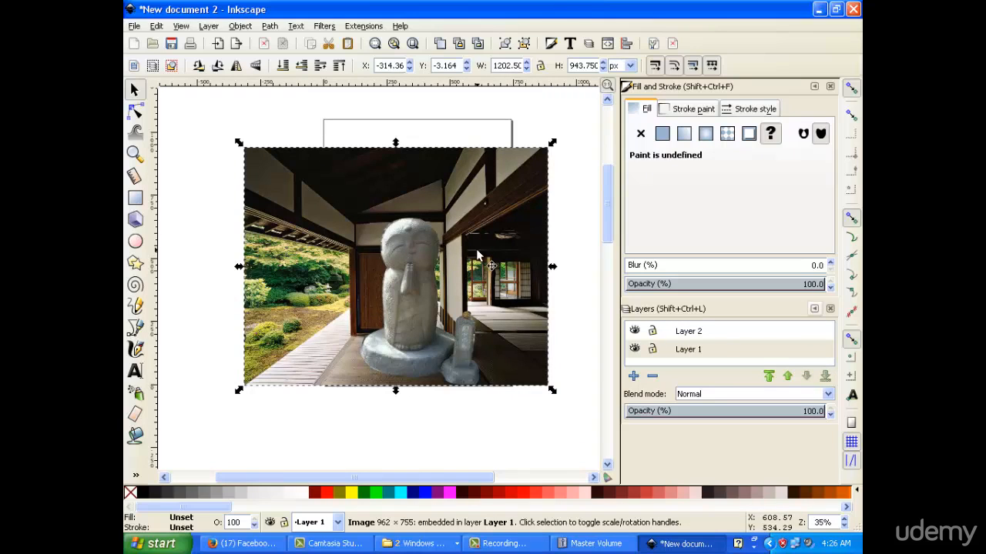
drag(409, 301, 406, 300)
Group the statue and corridor photo together and shift the group slightly right and down
mouse_move(221, 142)
mouse_down()
mouse_move(316, 288)
mouse_move(560, 418)
mouse_up()
right_click(427, 210)
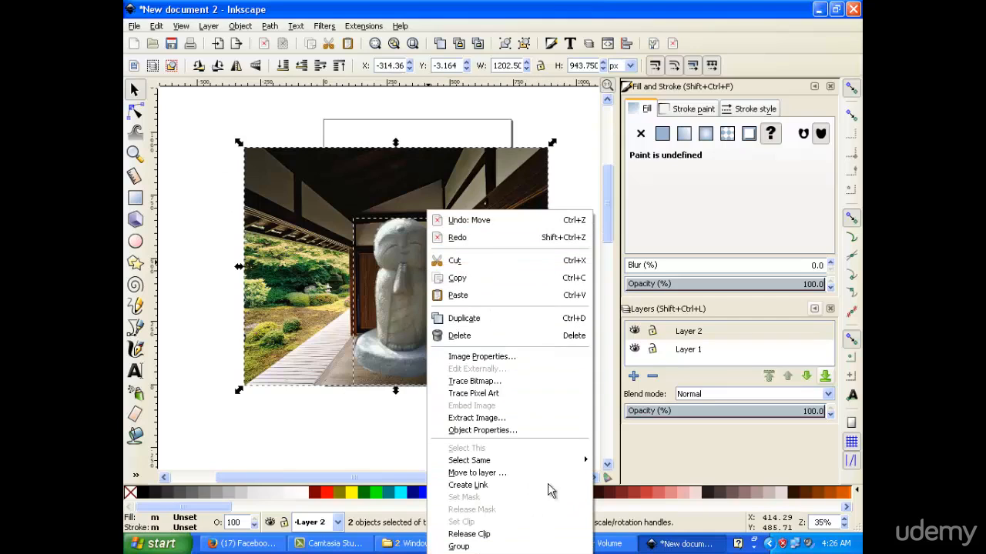
click(539, 546)
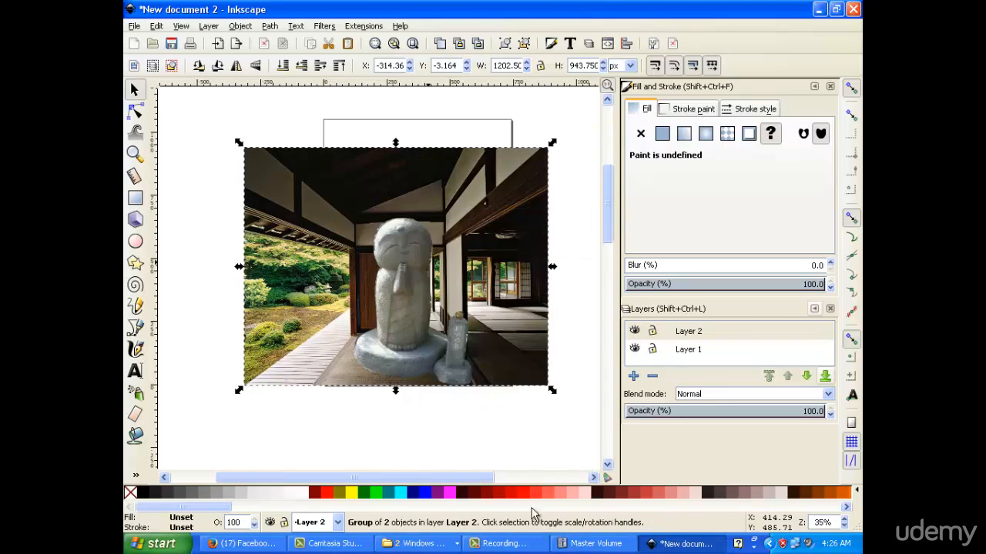
click(478, 434)
drag(385, 339, 400, 335)
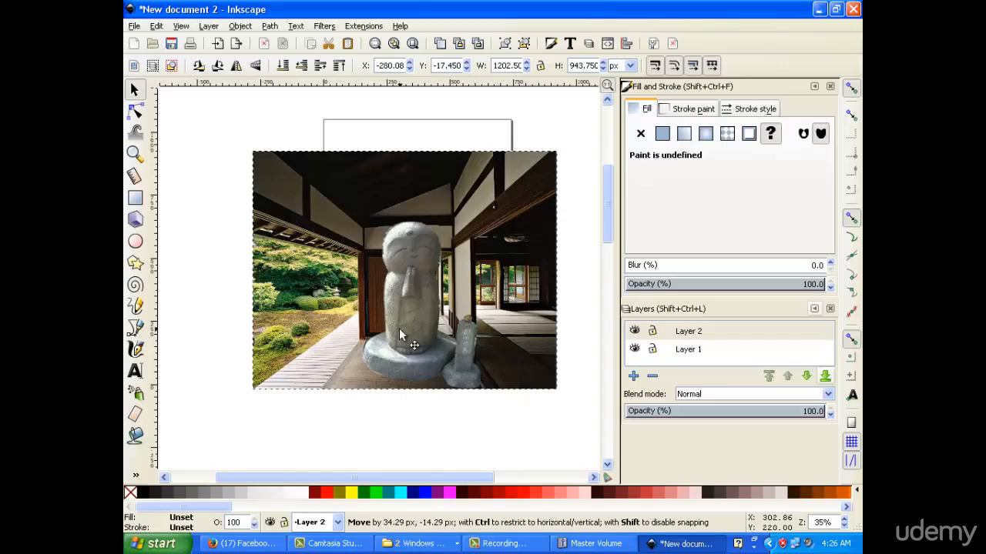
drag(400, 335, 399, 335)
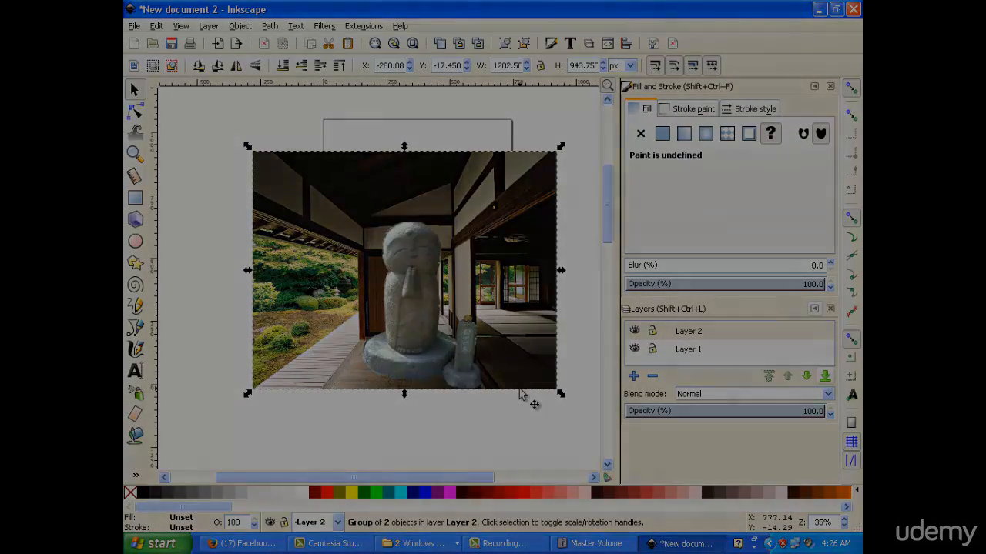